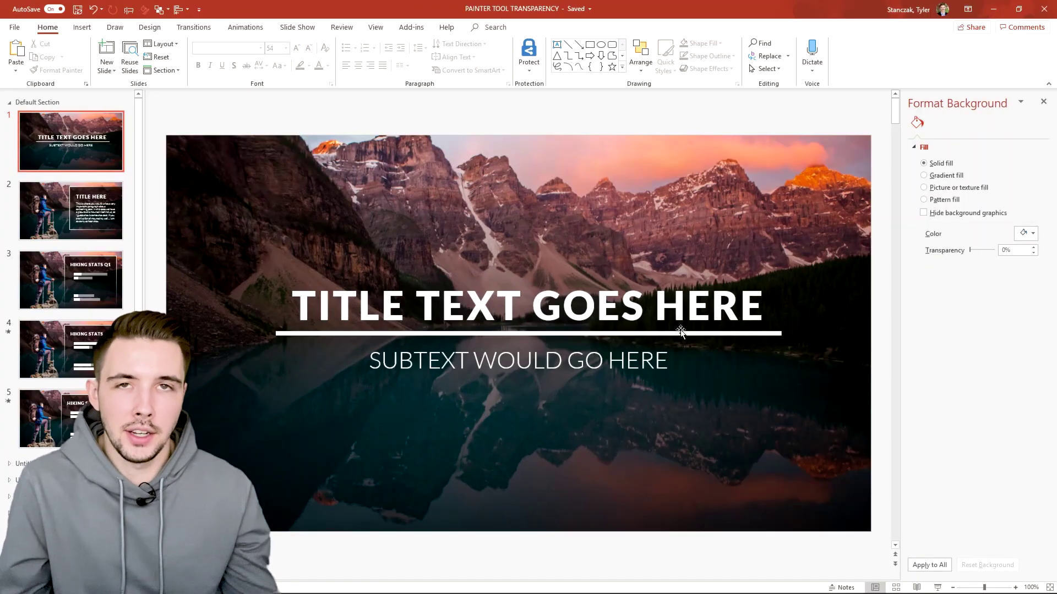
Give the title text box a Fade entrance plus a Lines motion path.
click(681, 331)
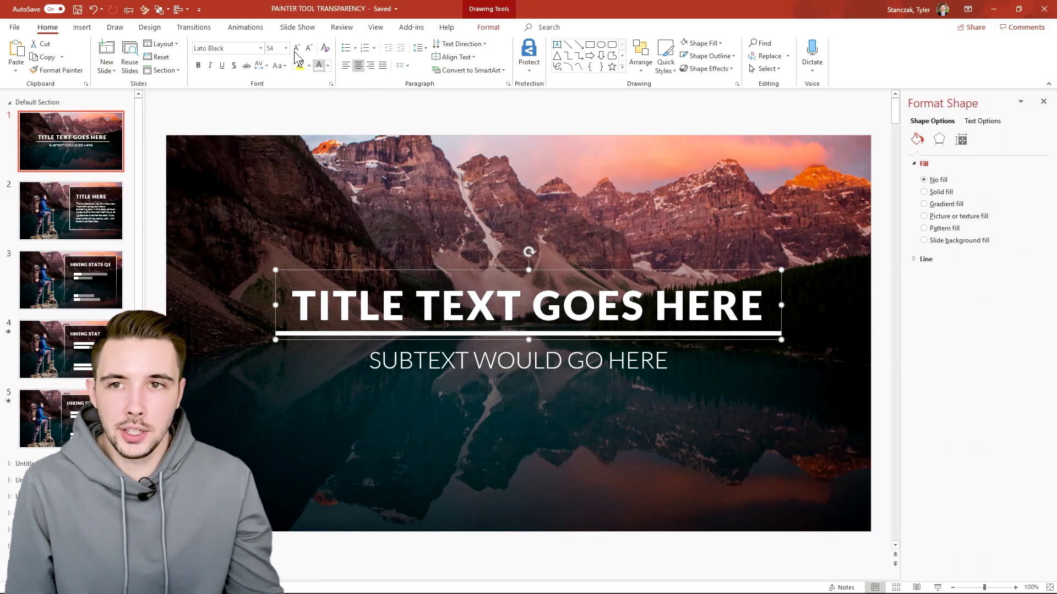
click(245, 27)
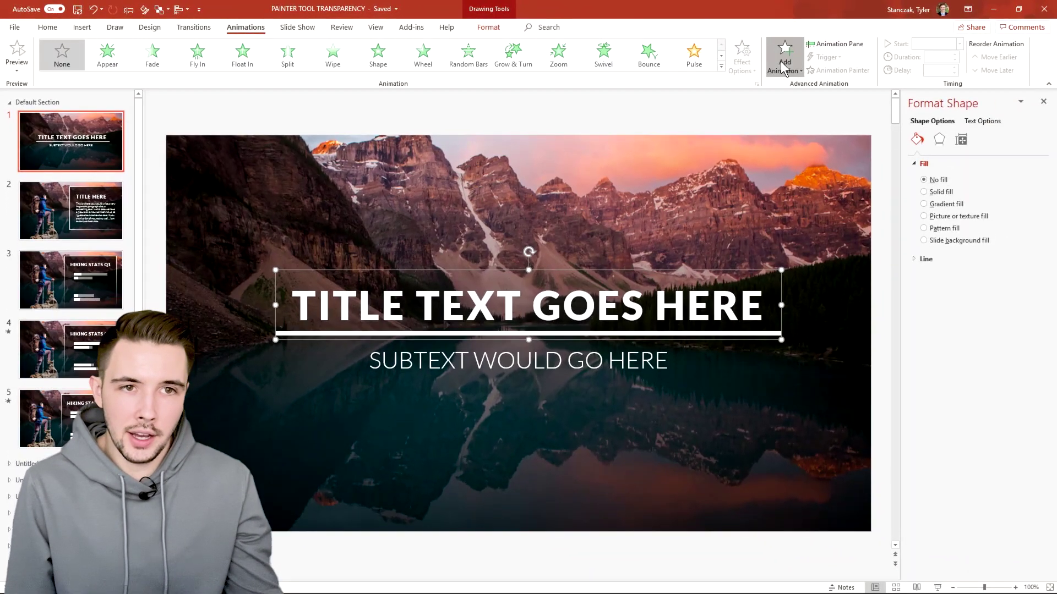
click(1002, 83)
click(1054, 136)
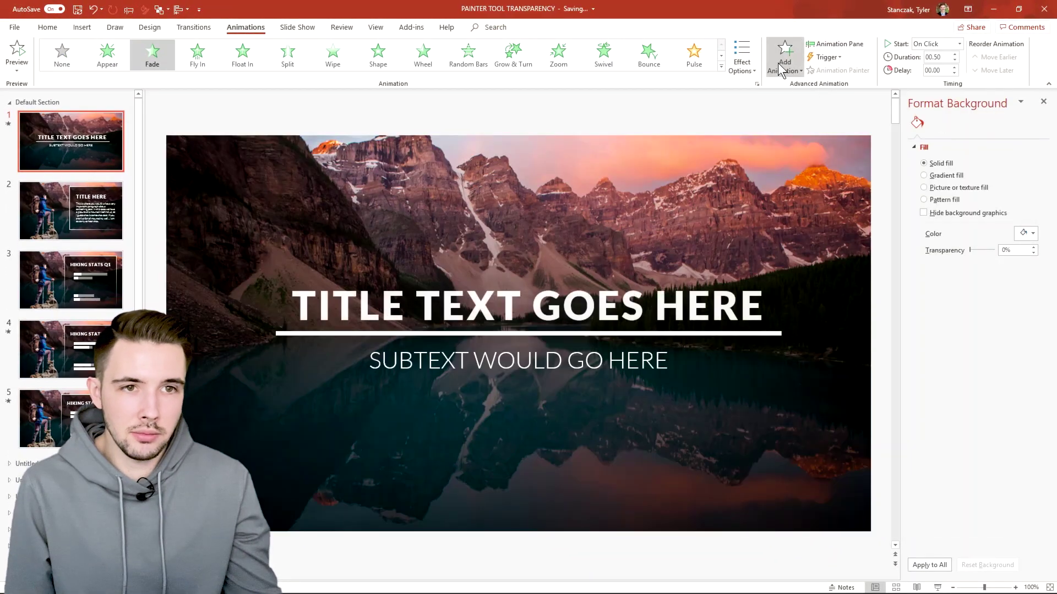
click(778, 62)
click(791, 445)
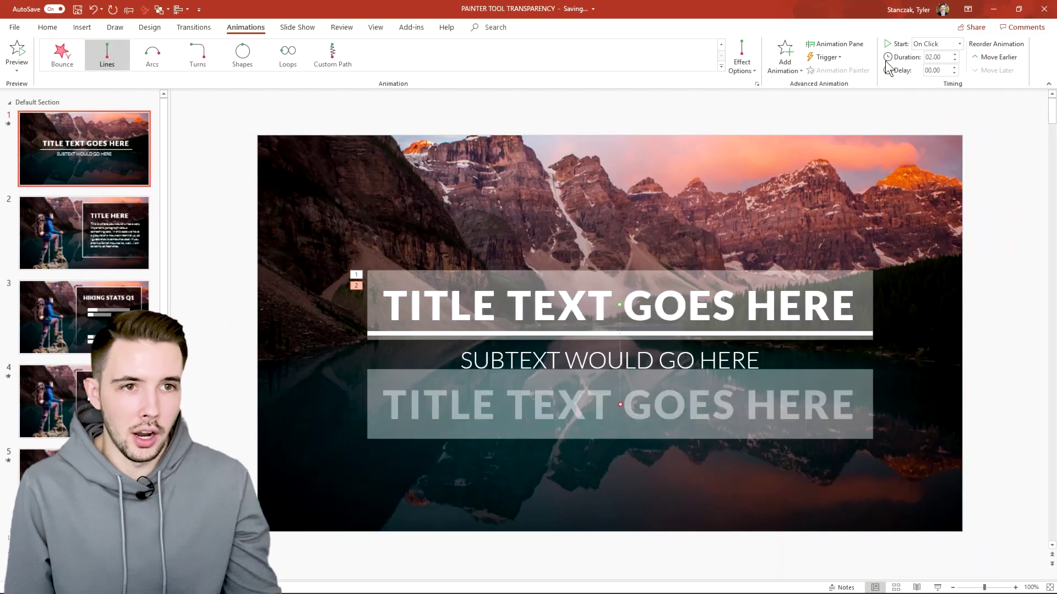
In the Animation Pane, start the fade With Previous, set path duration 1.50 and fade delay 0.25.
click(854, 47)
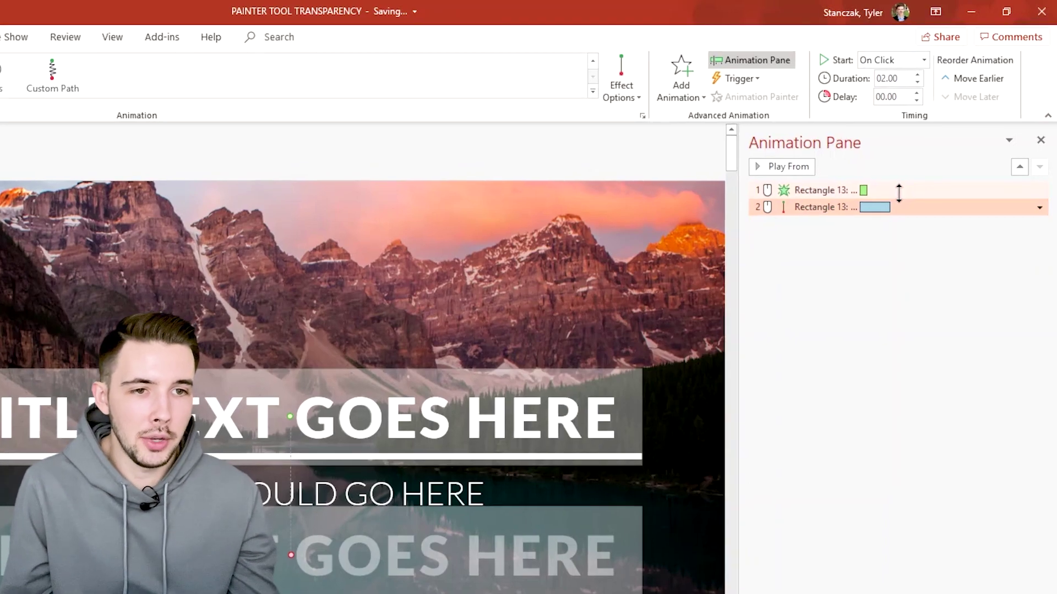
shift+click(899, 191)
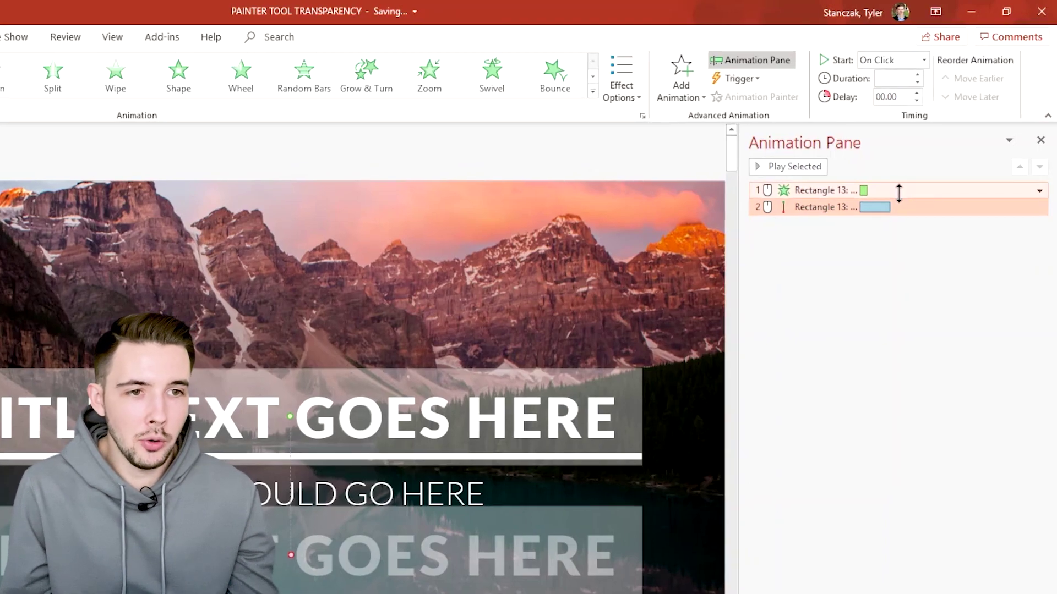
click(1040, 190)
click(991, 231)
click(916, 207)
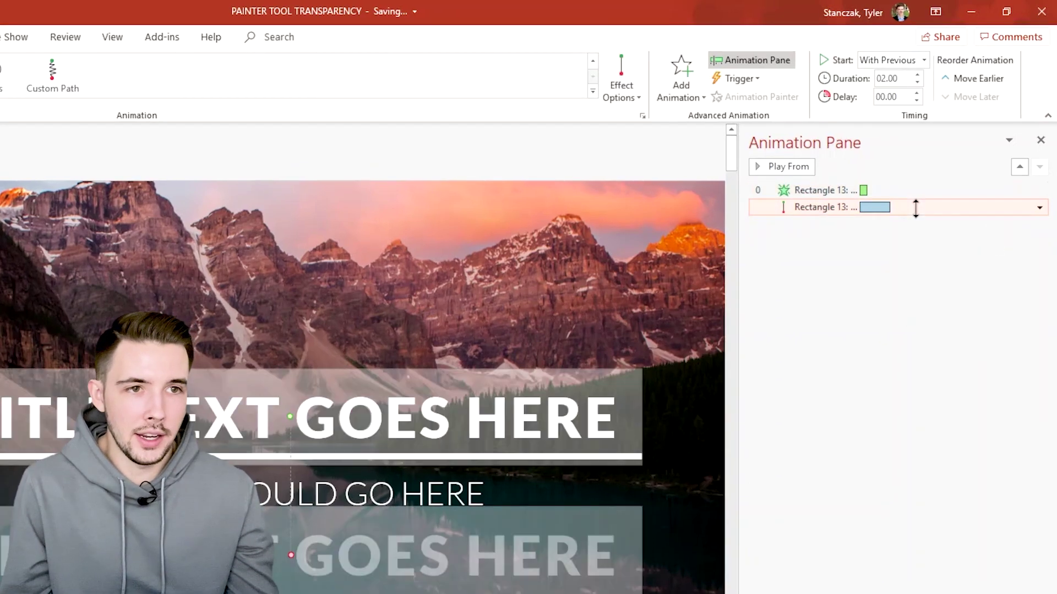
click(918, 83)
click(917, 83)
click(927, 189)
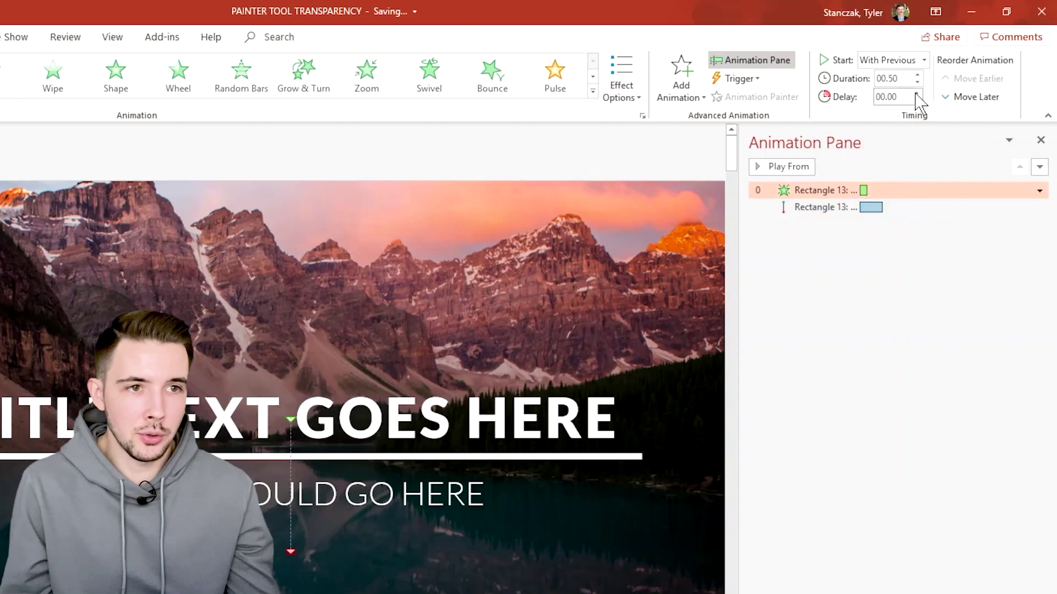
click(918, 94)
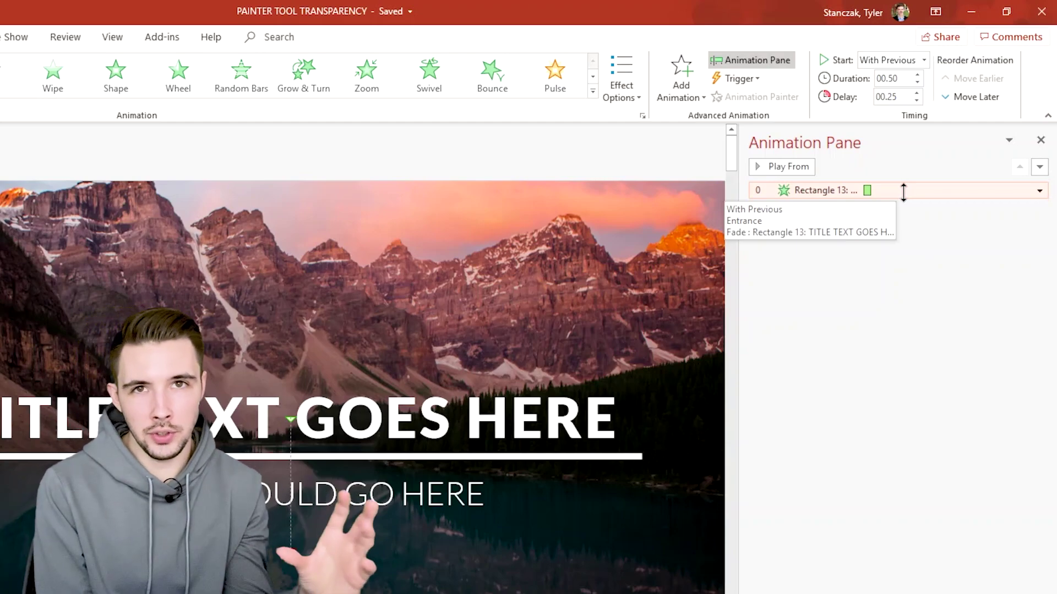
click(903, 192)
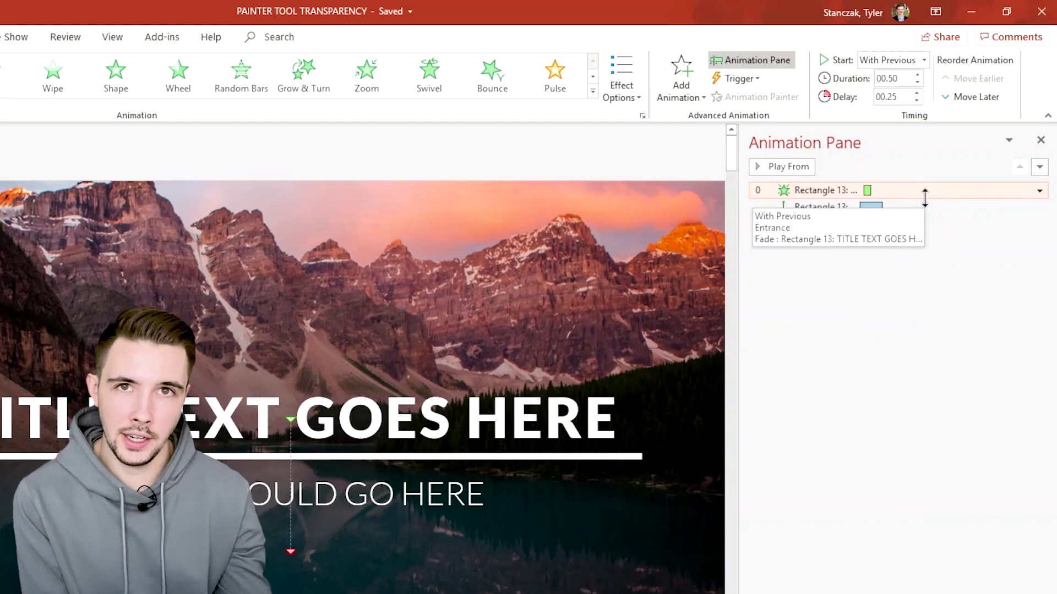
click(311, 435)
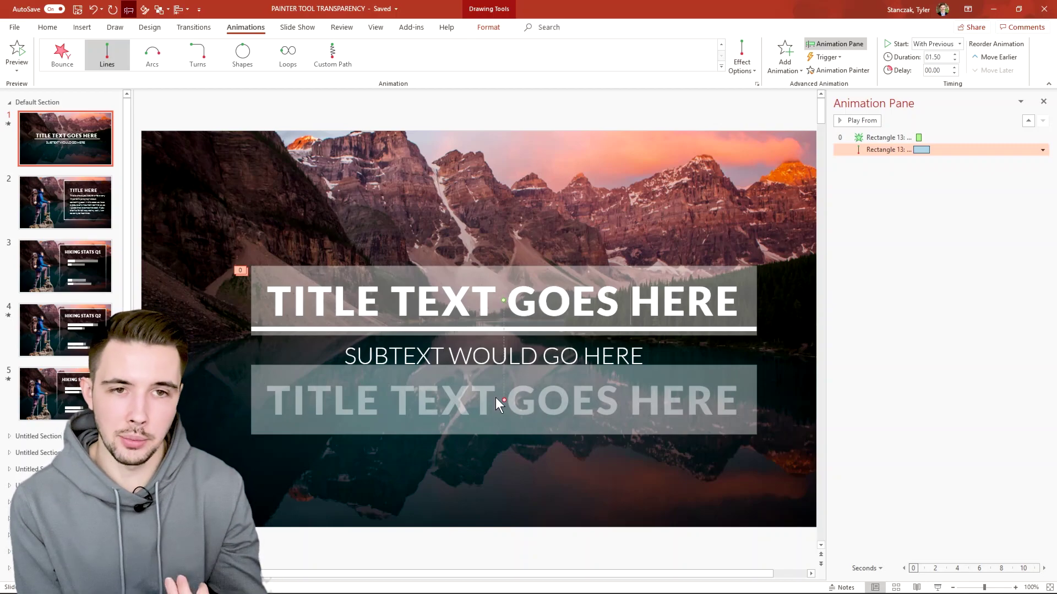
Set the title's Lines path direction to Up and drag its start handle to shorten it.
click(734, 64)
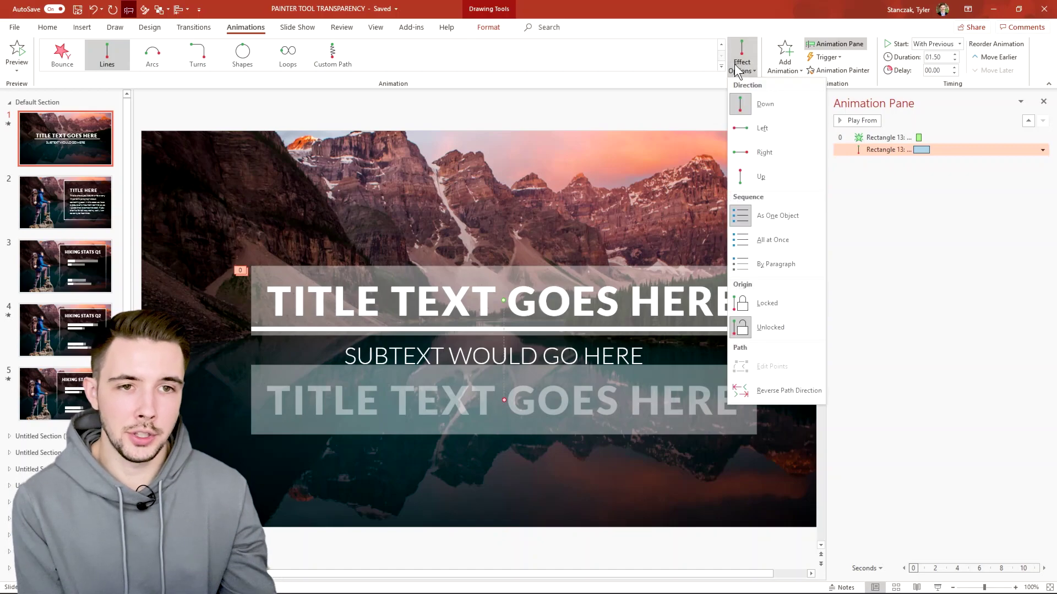
click(786, 172)
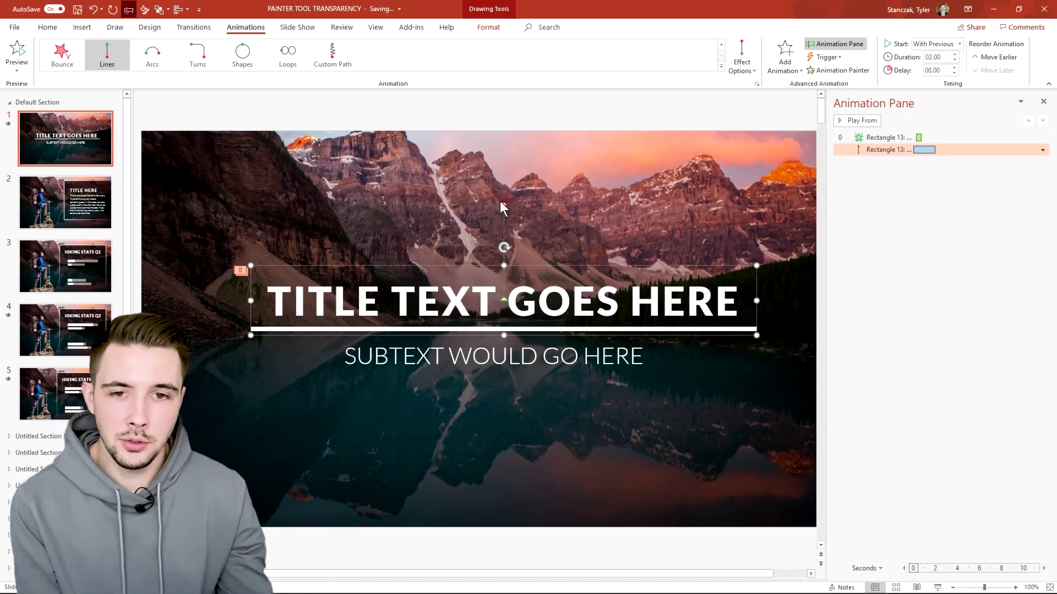
click(504, 202)
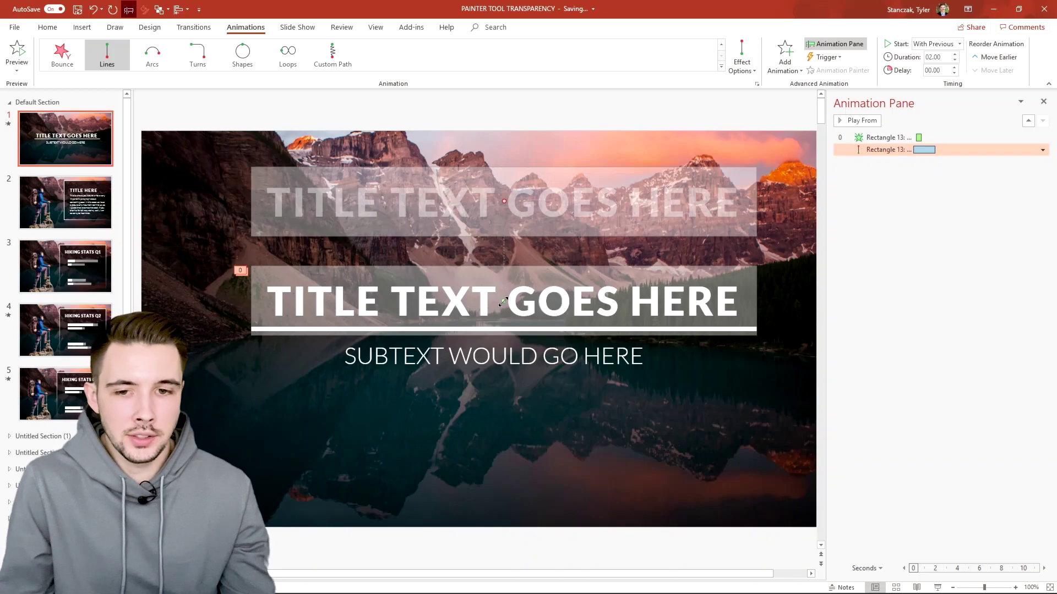
drag(504, 303, 515, 314)
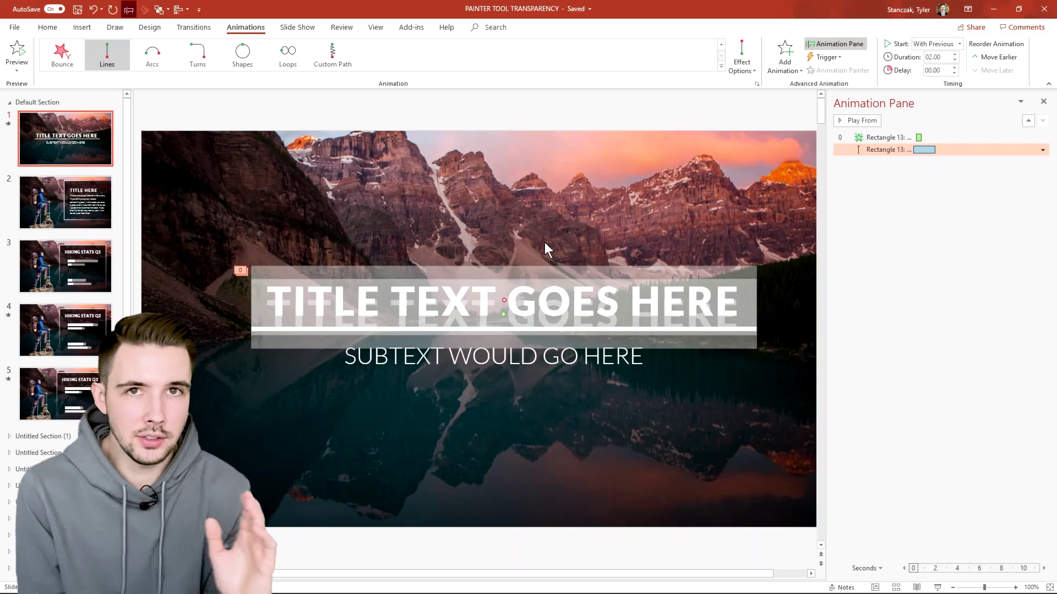
click(861, 137)
Preview the title animations and set the upward path's duration to 1.25 seconds.
click(857, 121)
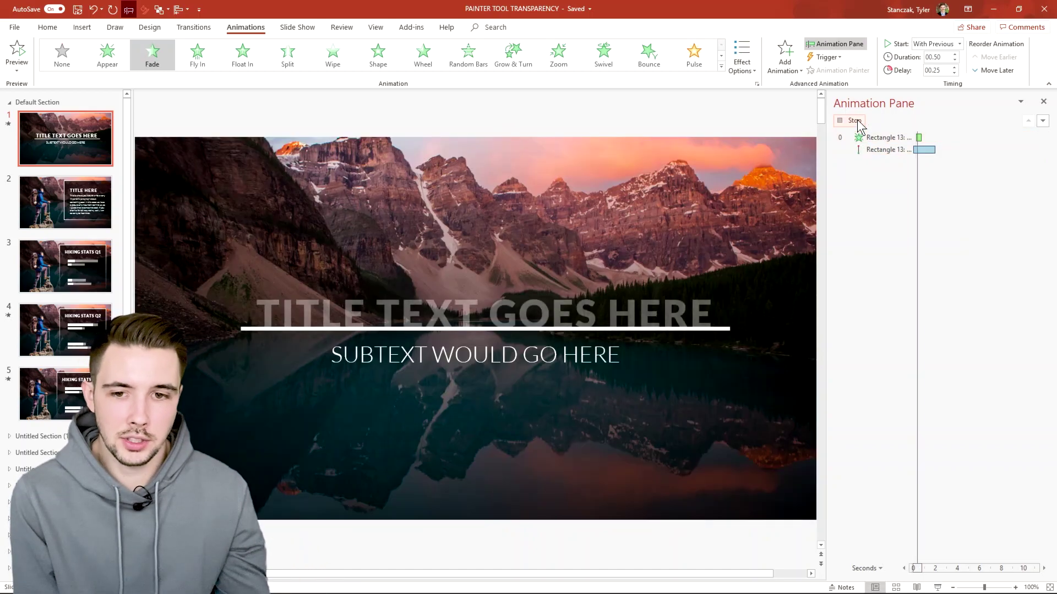
click(951, 148)
click(955, 60)
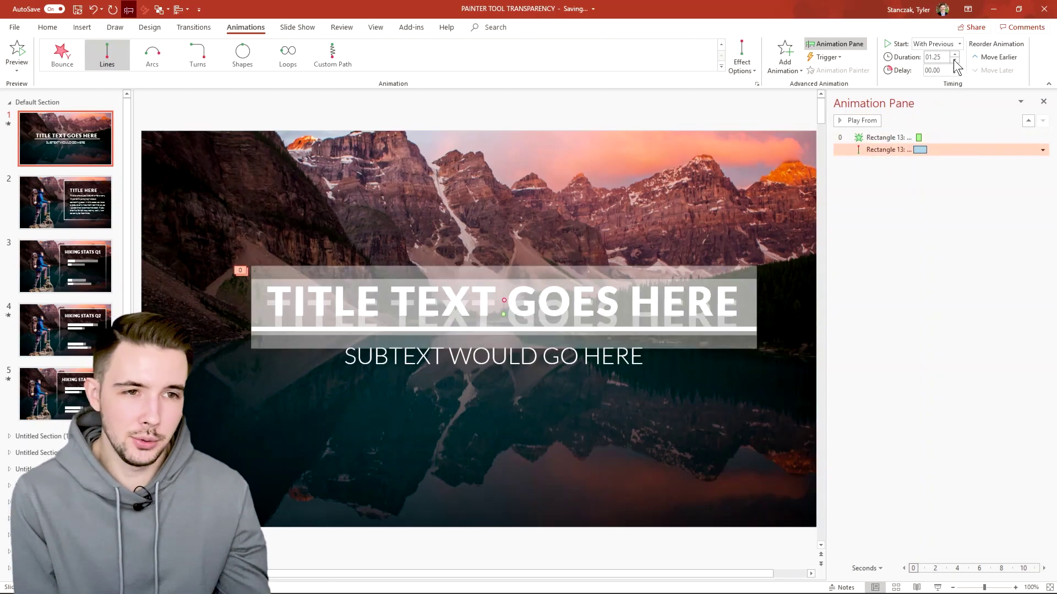
click(881, 137)
click(859, 120)
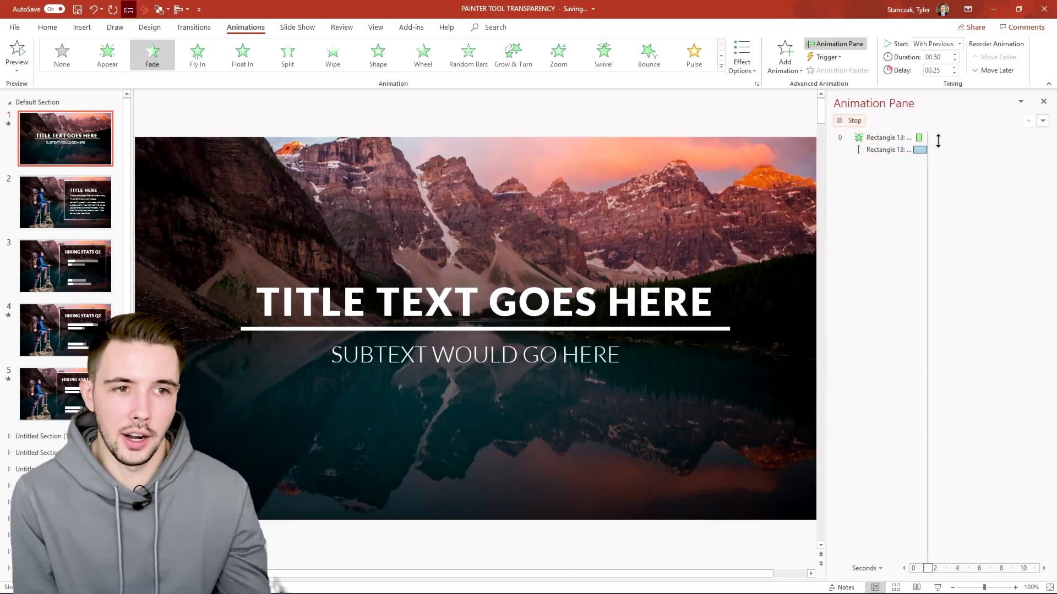
click(975, 149)
In the path's Effect Options, set smooth start to 0 and smooth end to 1.25 seconds.
click(1043, 150)
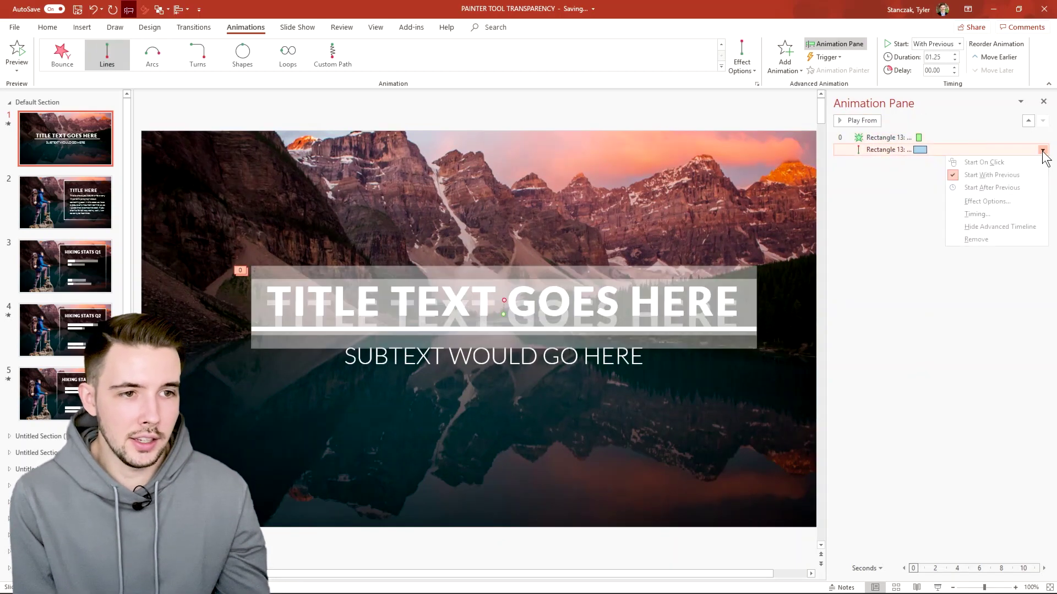
click(1009, 200)
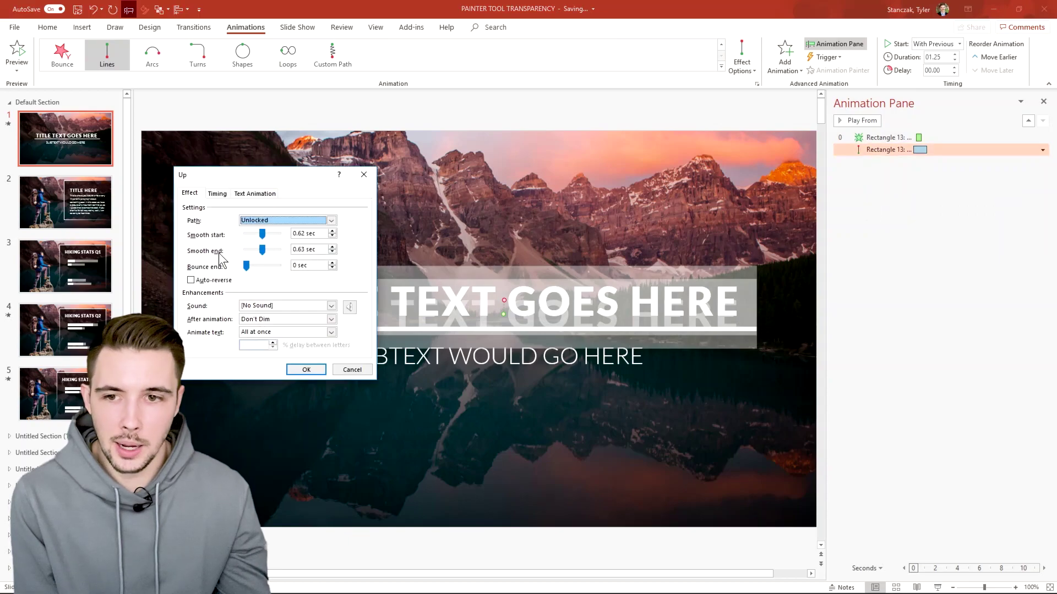
drag(262, 252, 307, 249)
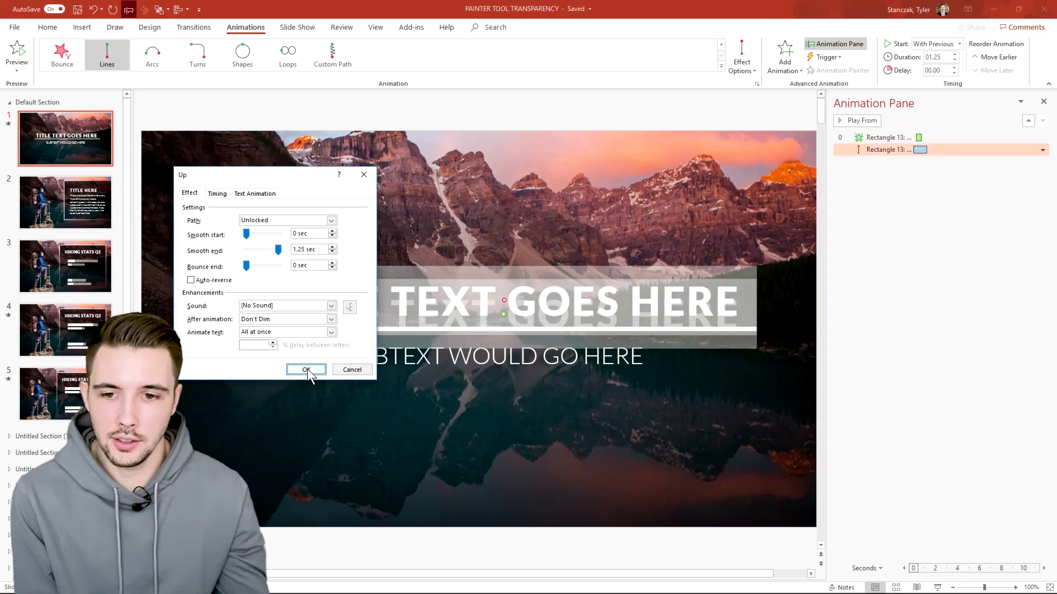
click(306, 370)
click(540, 305)
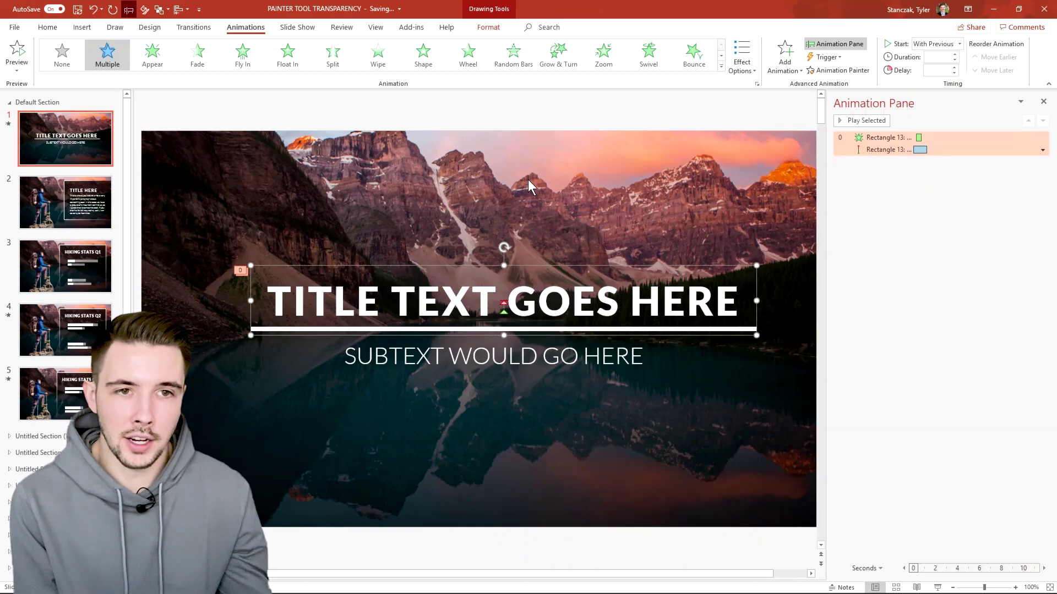
Copy the title's animations to the subtext with Animation Painter and move its path end upward.
click(827, 72)
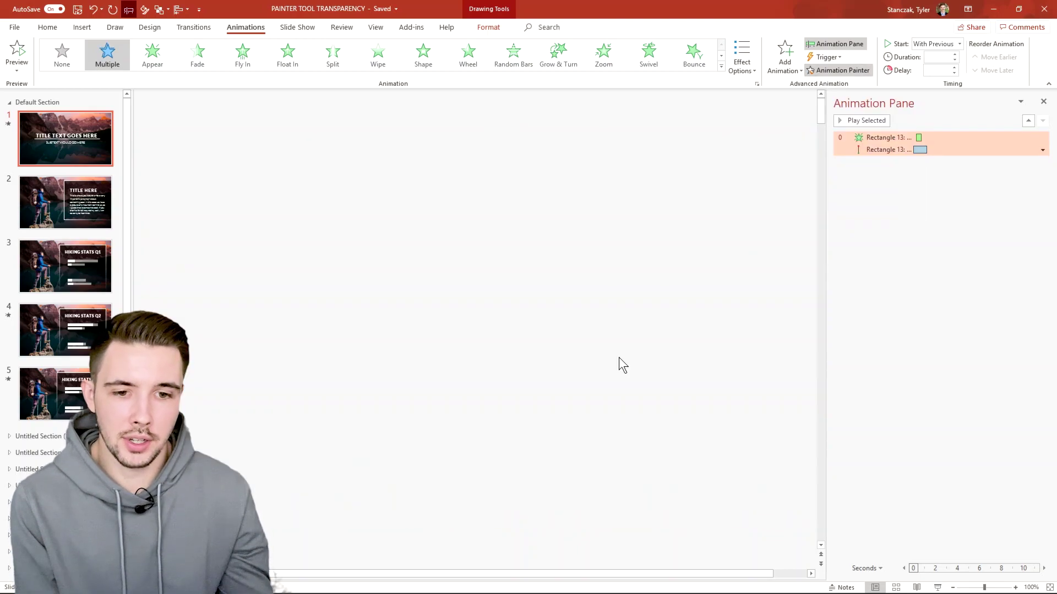
click(618, 358)
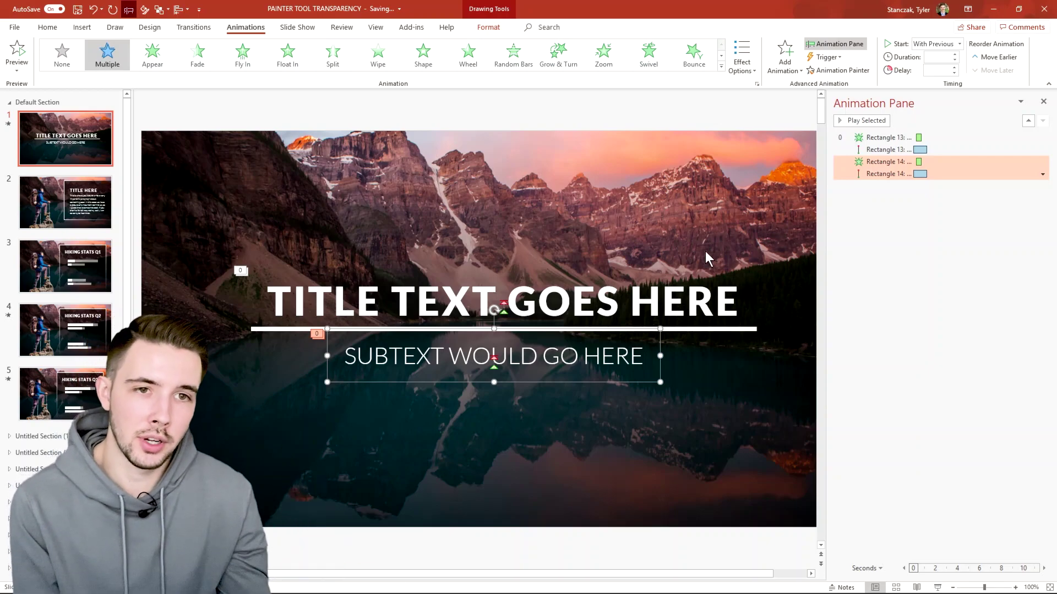
click(494, 360)
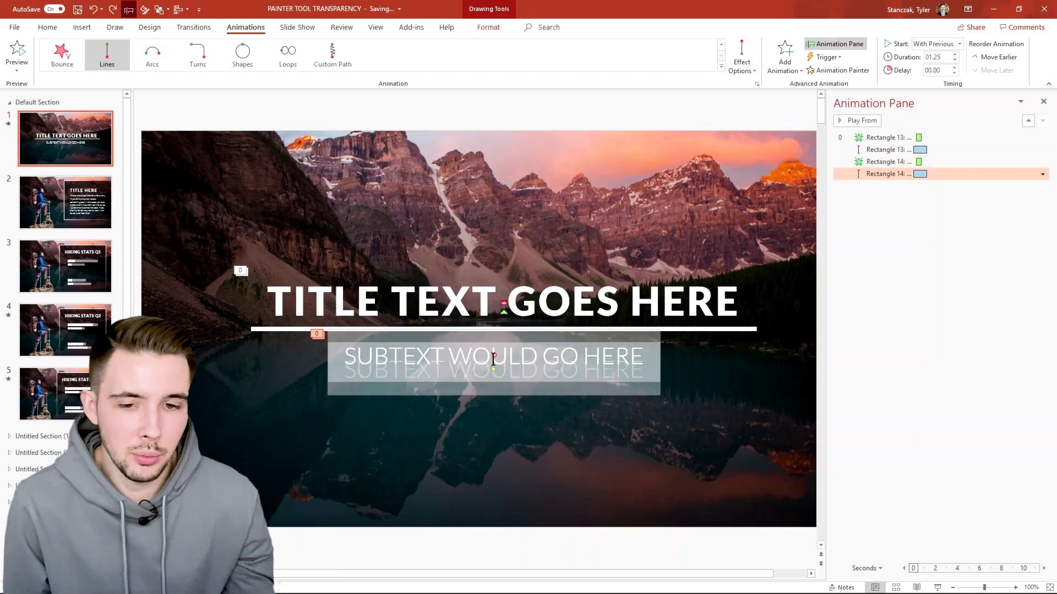
drag(495, 358, 491, 334)
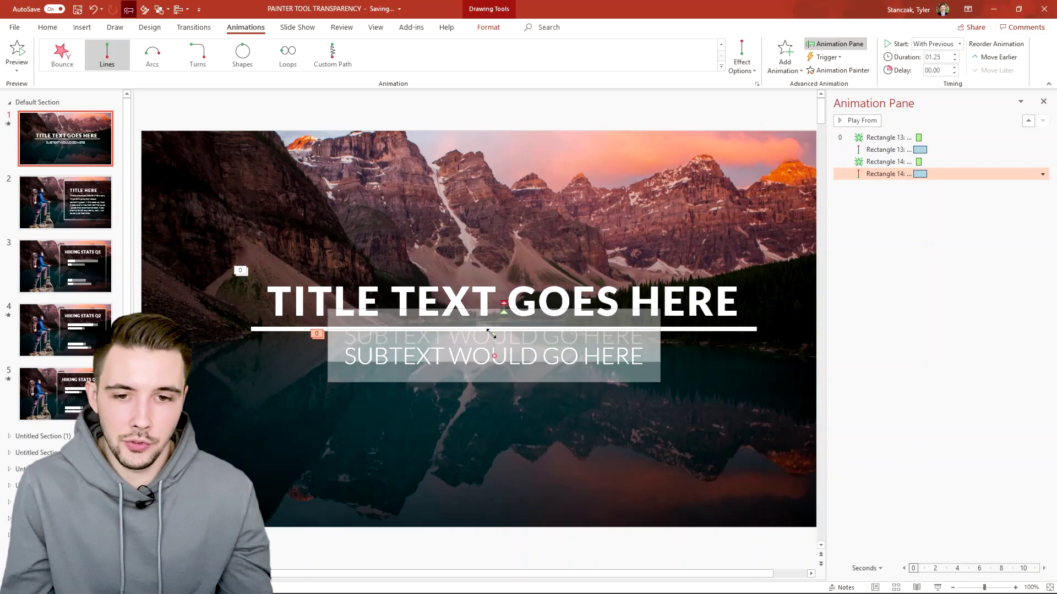
click(741, 61)
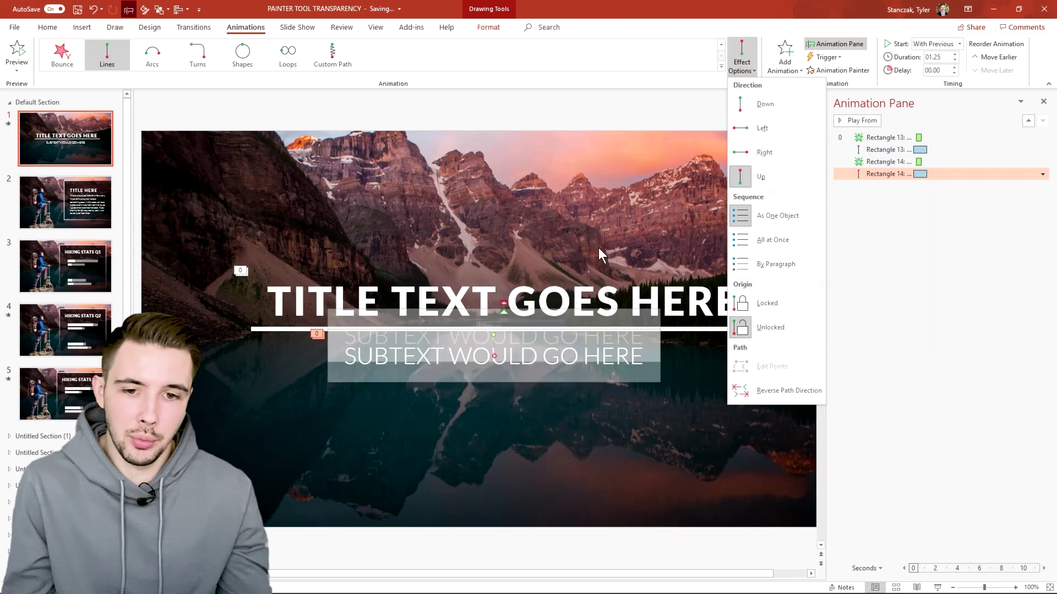
click(500, 340)
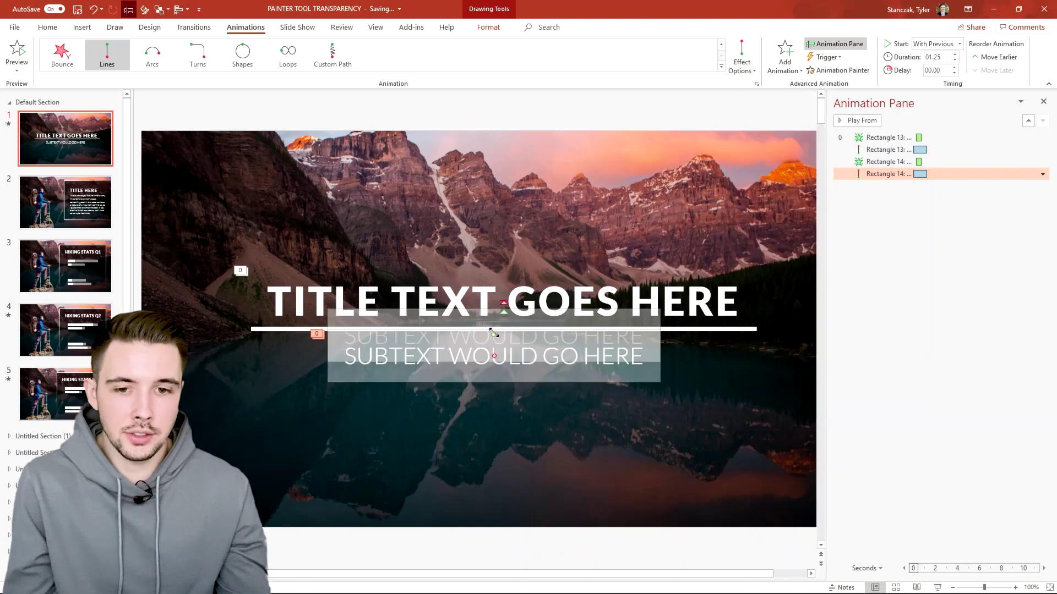
drag(494, 334, 494, 335)
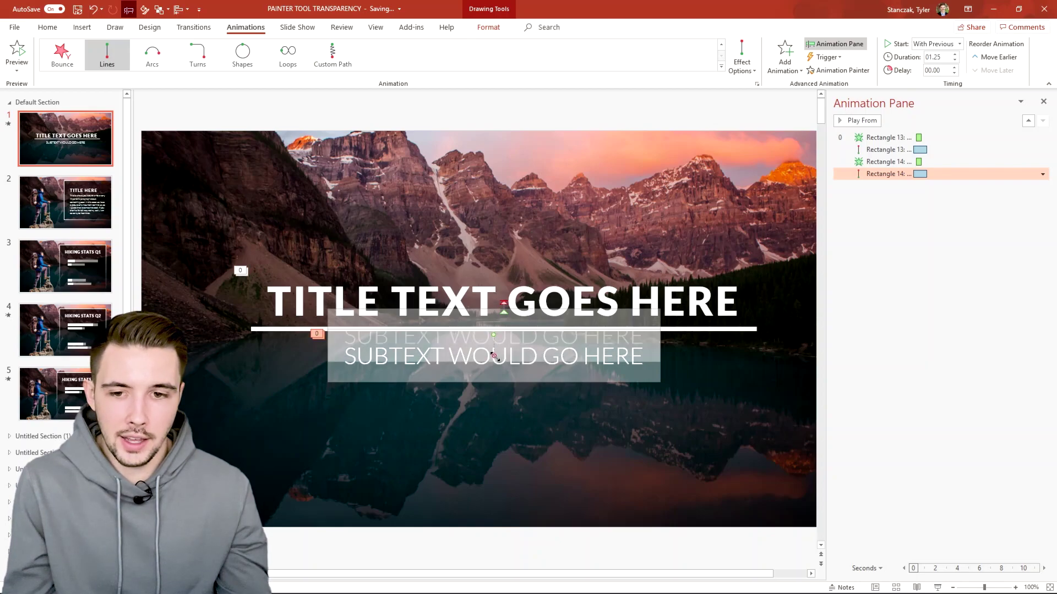
click(504, 394)
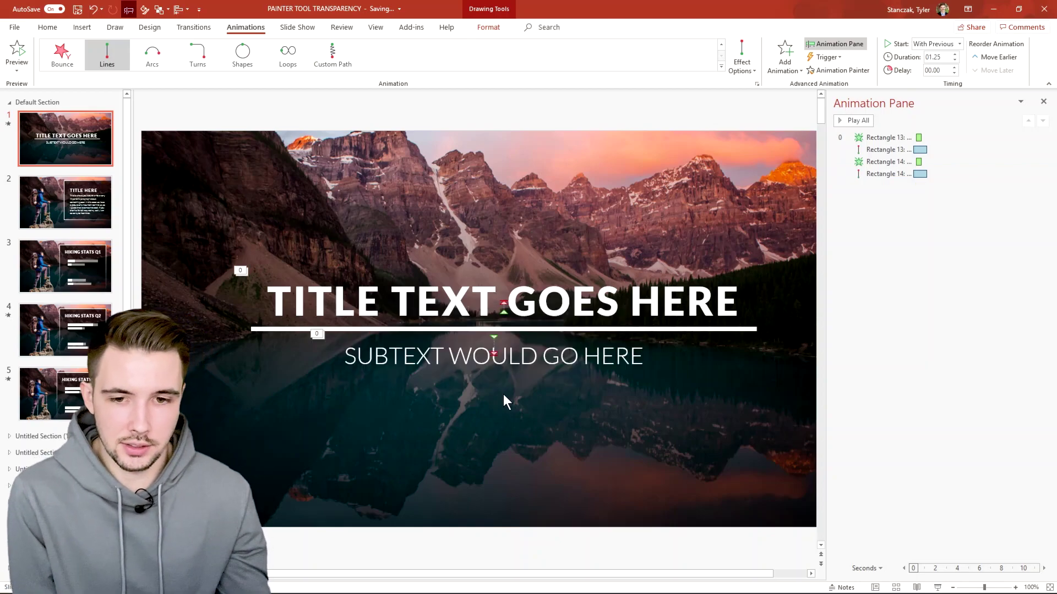
click(516, 348)
Preview the title slide, then give the white line a Split entrance set to Vertical Out.
click(875, 137)
click(867, 124)
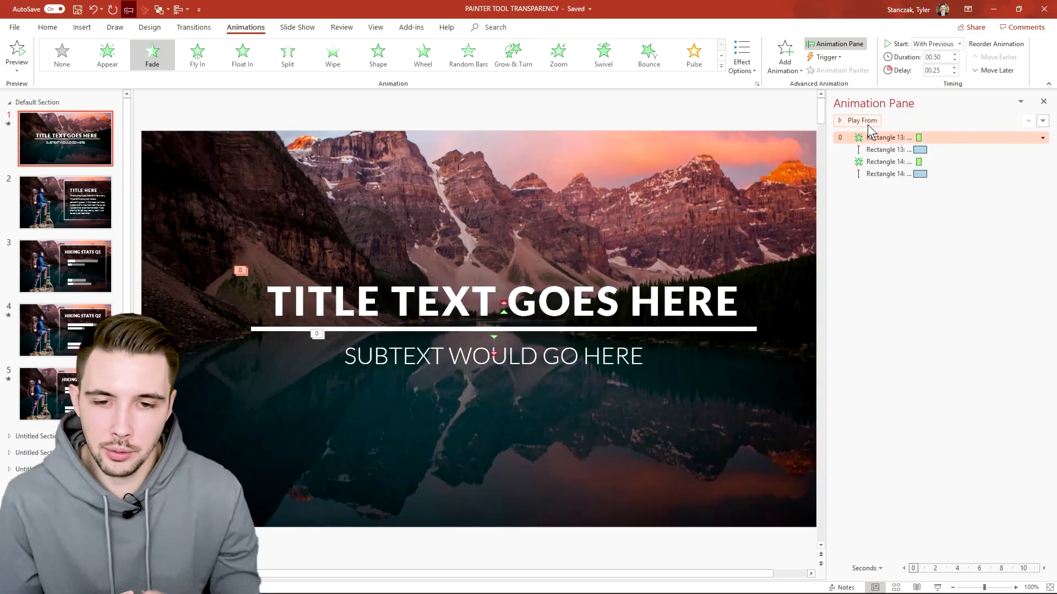
click(479, 329)
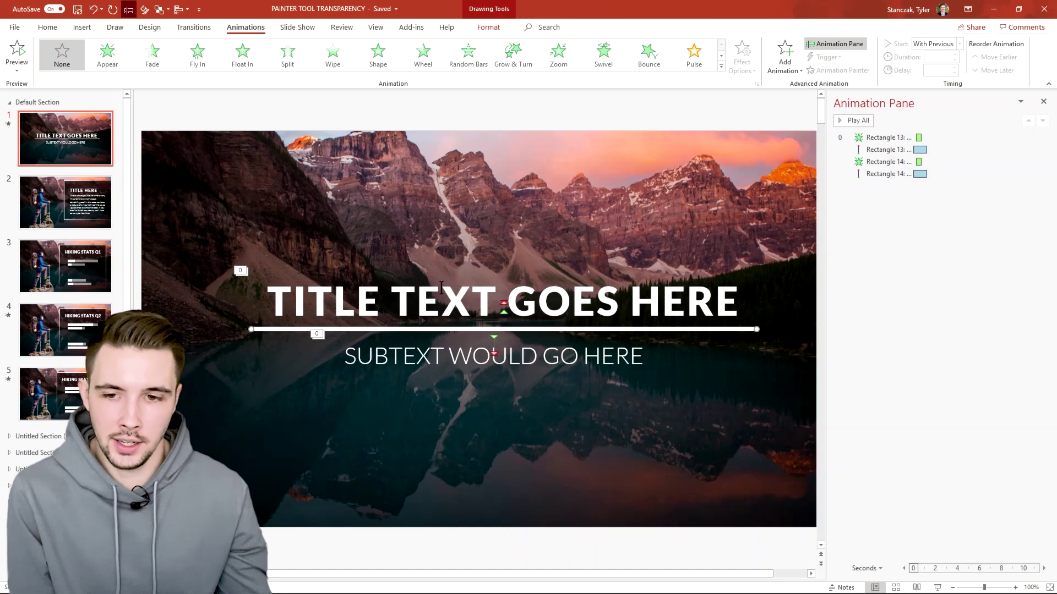
click(288, 58)
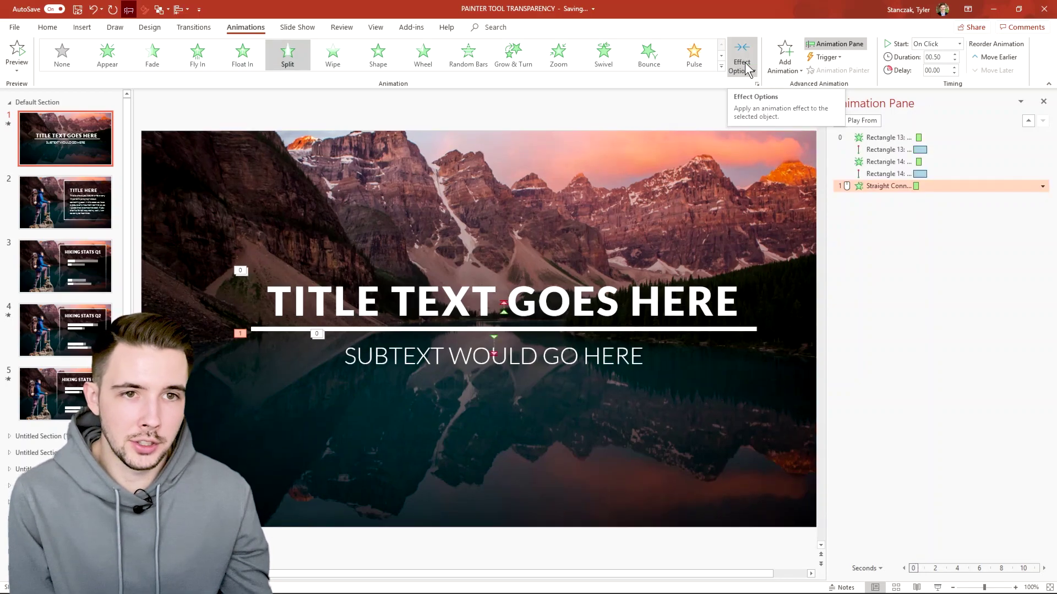
click(745, 66)
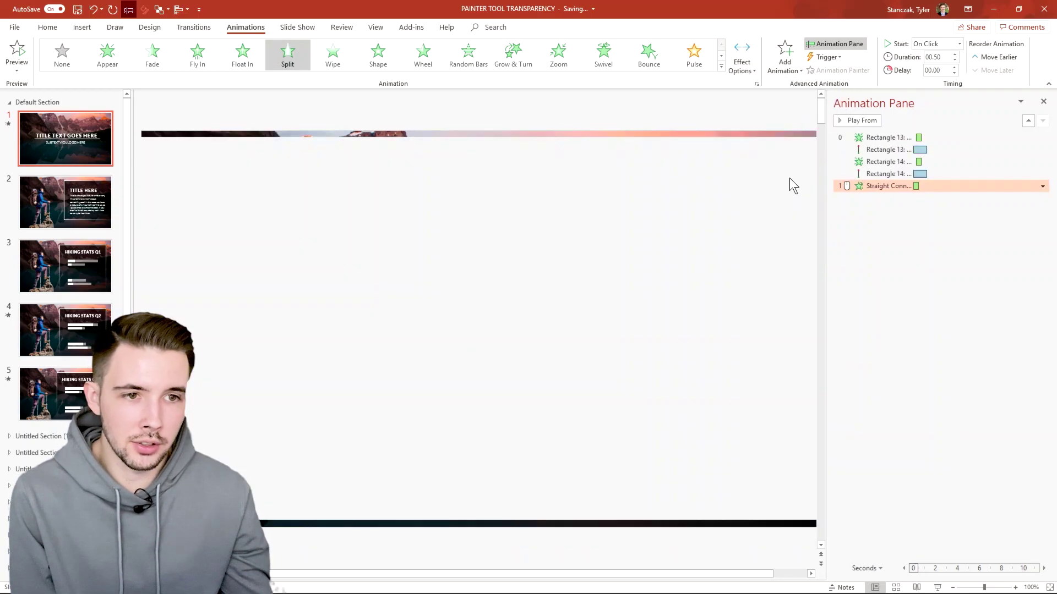
click(789, 177)
Make the line's Split start With Previous and play the slide show to test it.
click(1043, 187)
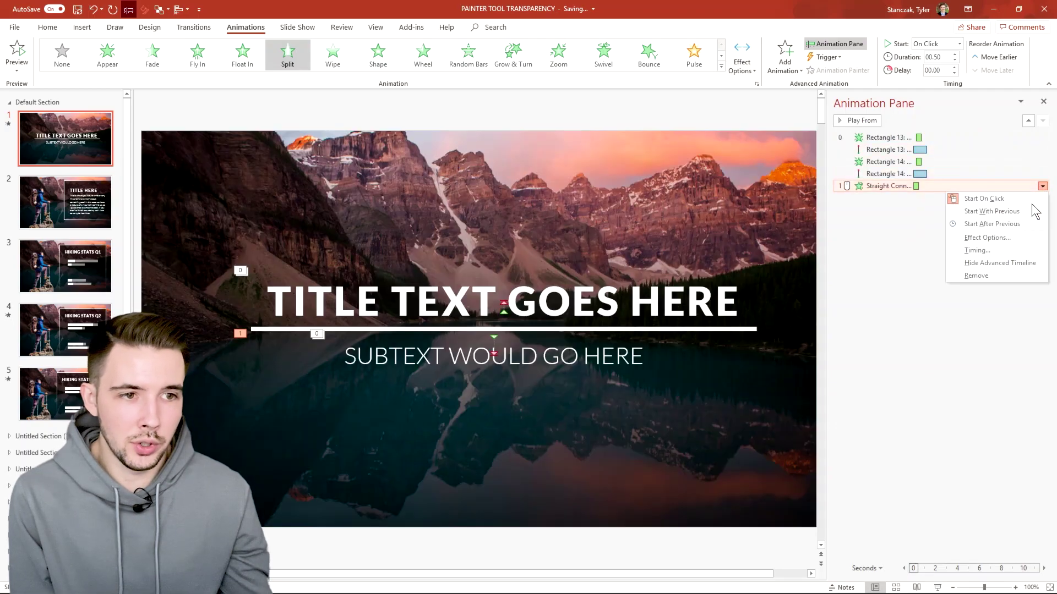
click(1024, 210)
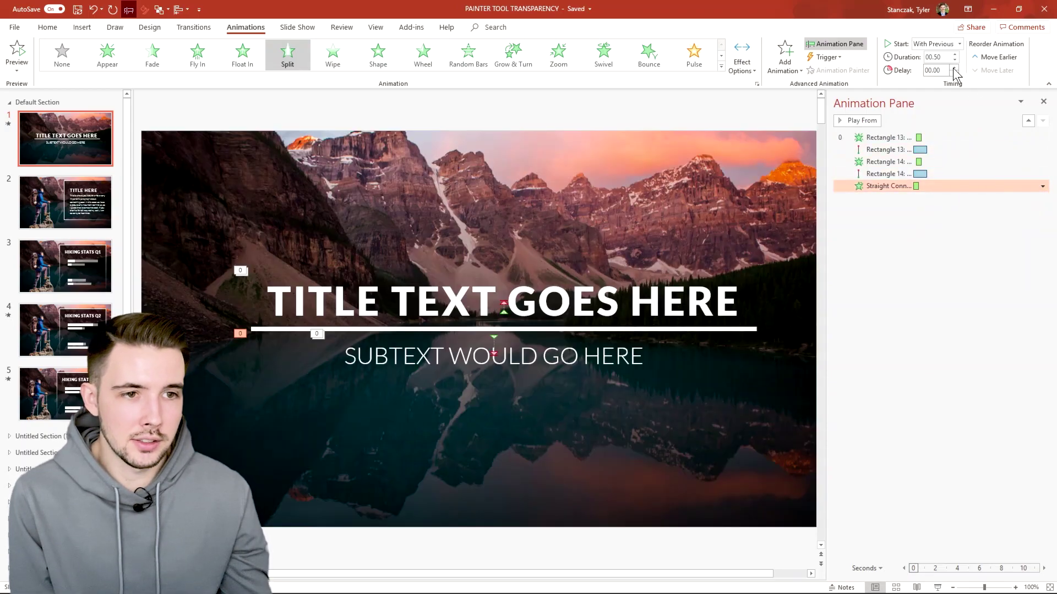
click(939, 589)
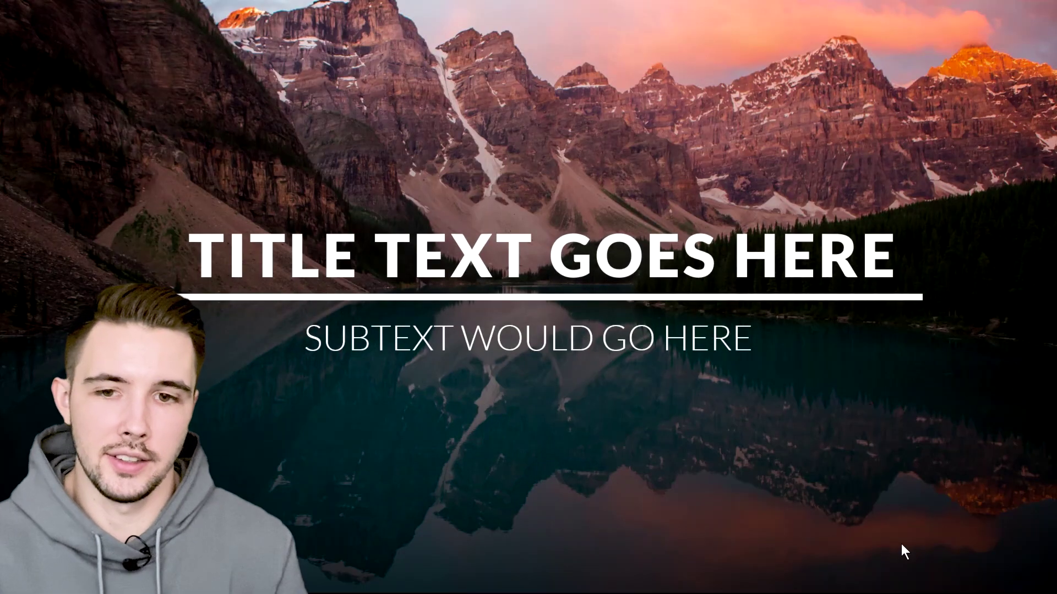
click(905, 551)
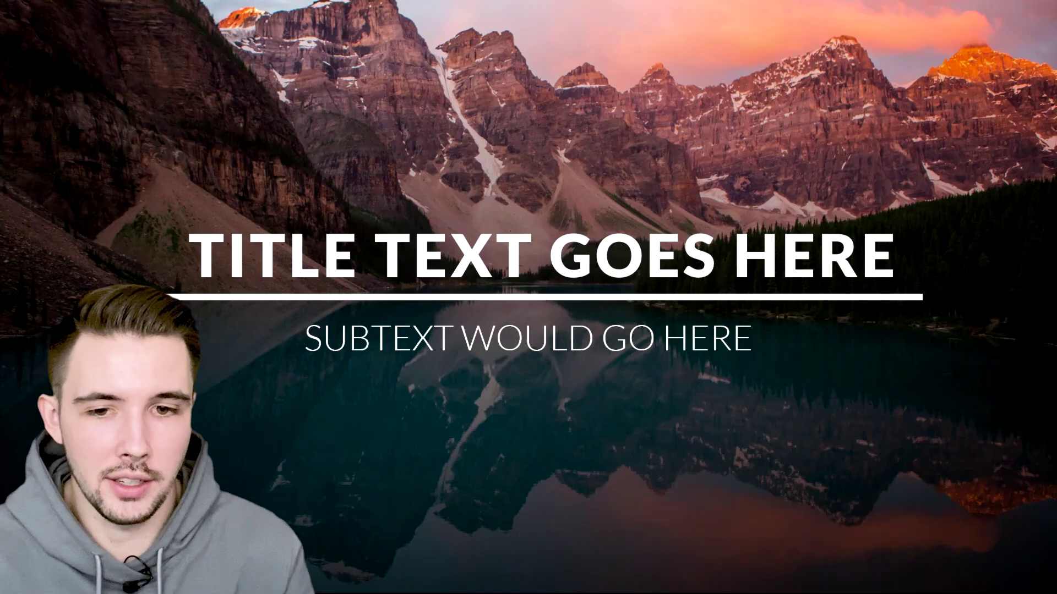
key(Escape)
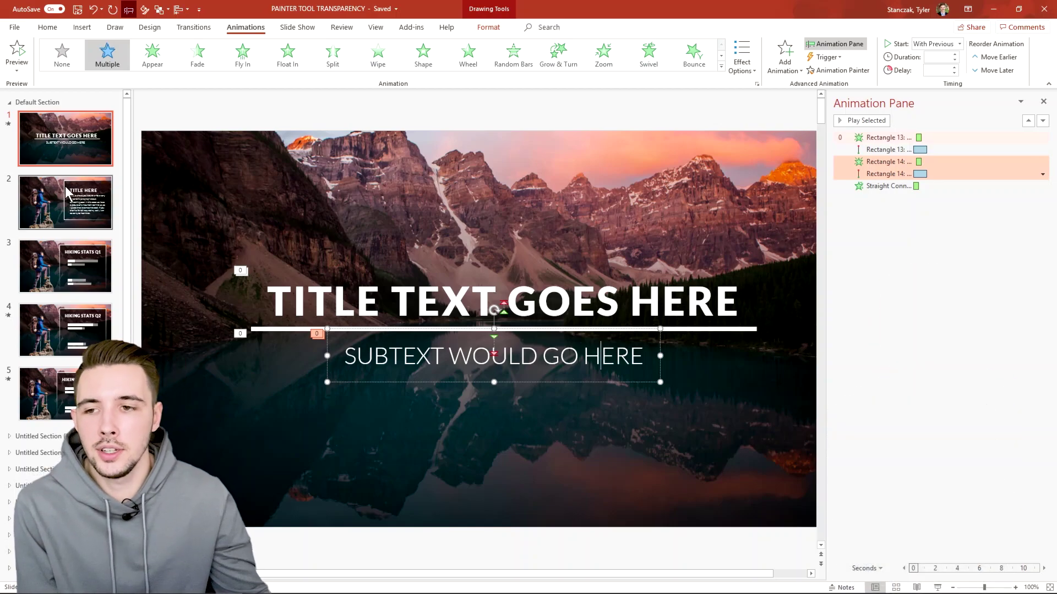
On slide 2, select the whole text-and-frame group.
click(65, 186)
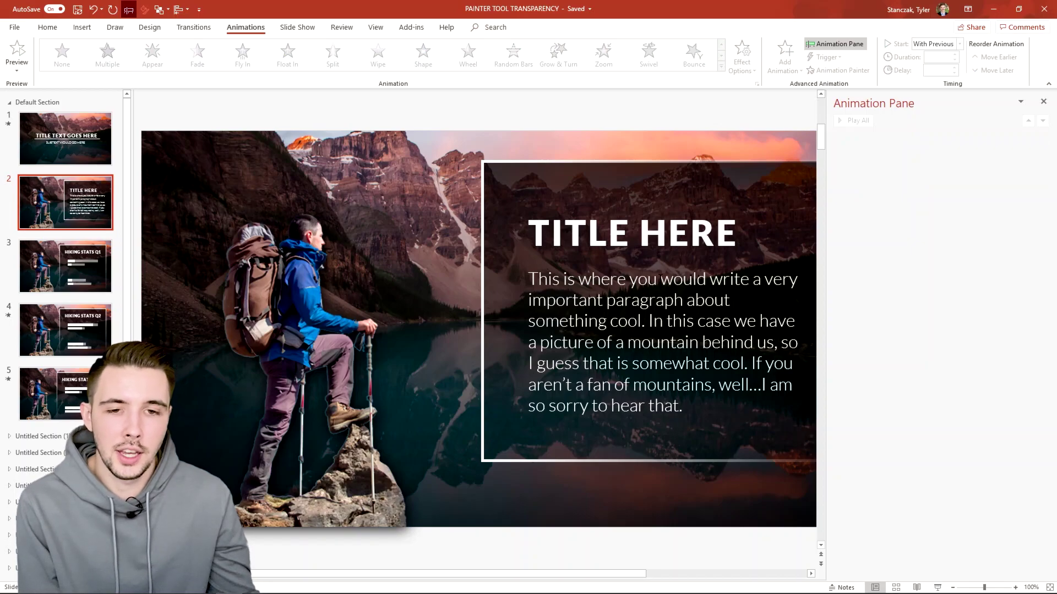
click(603, 230)
click(597, 297)
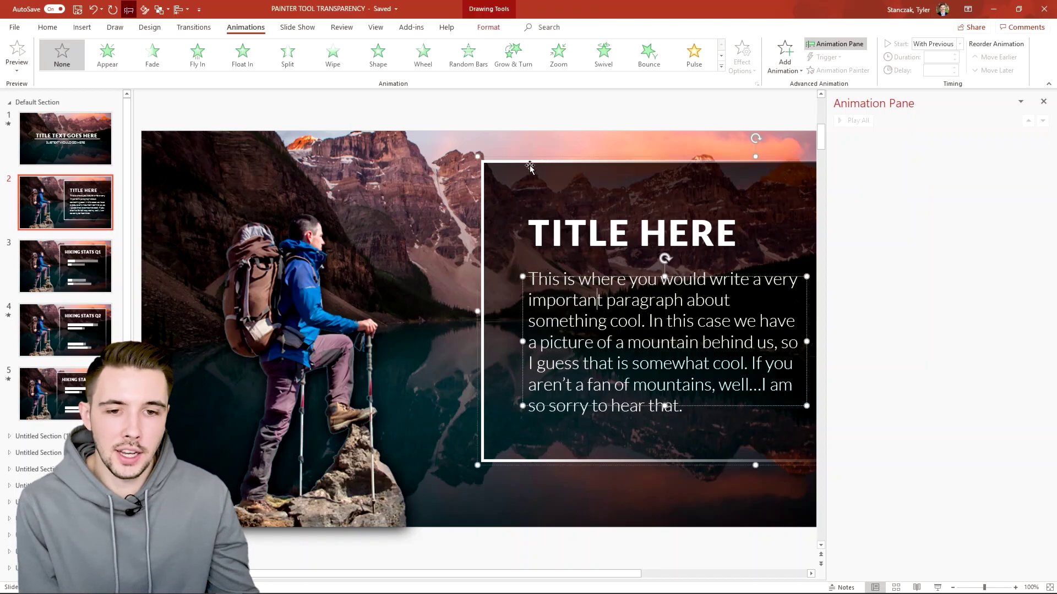
click(579, 170)
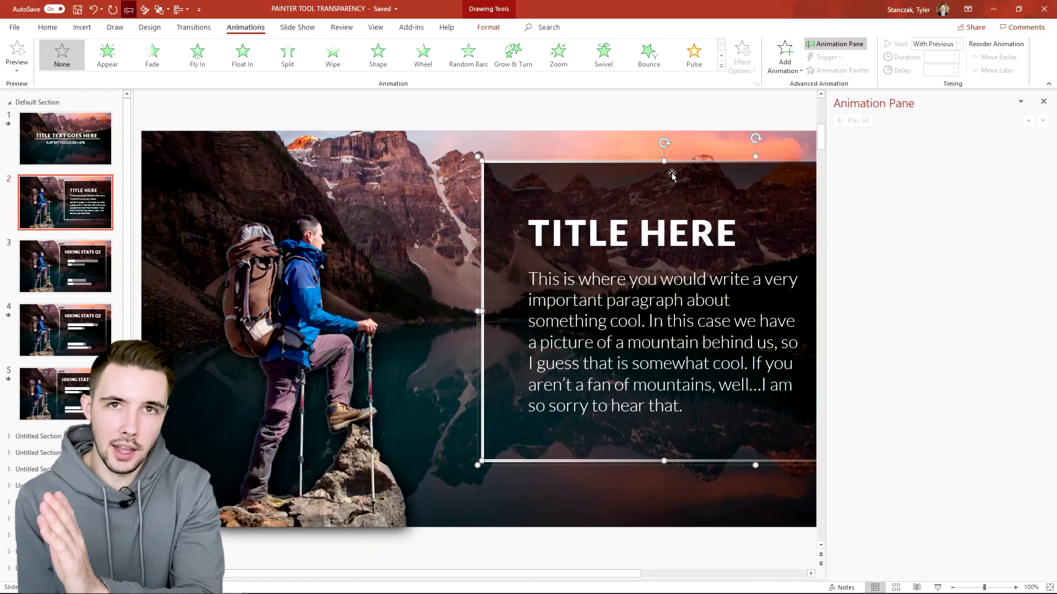
ctrl+scroll(656, 211, down, 3)
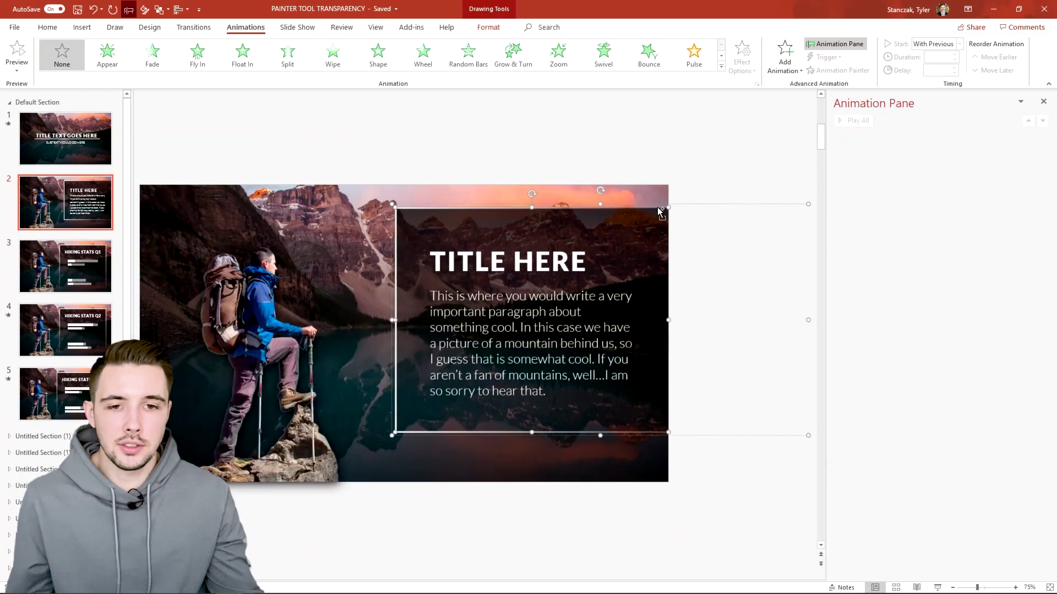
click(494, 176)
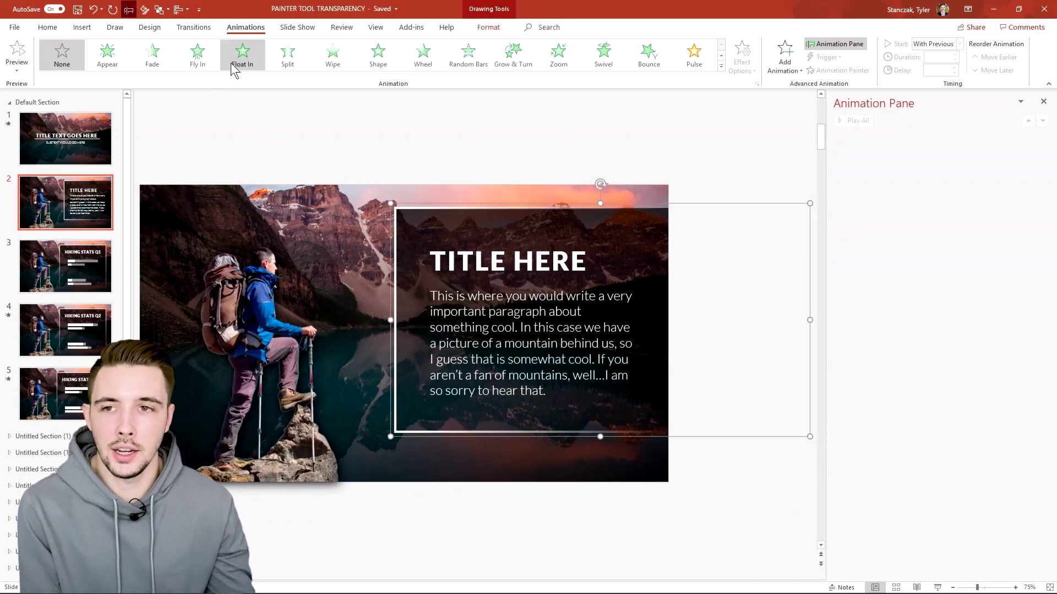
Give the group a Fly In from Right starting With Previous, confirm its effect settings, and preview.
click(190, 58)
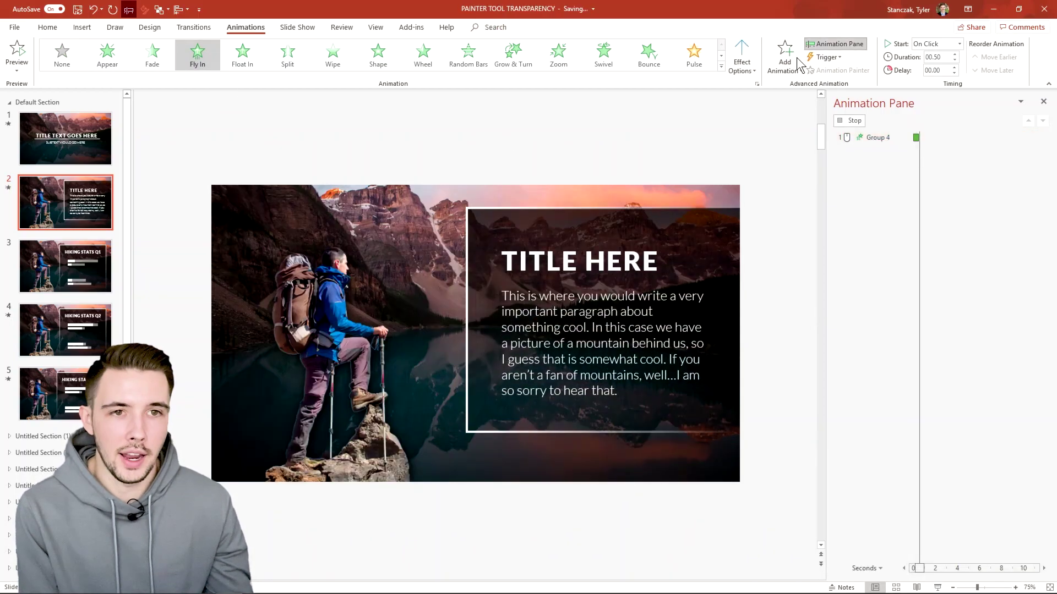
click(741, 65)
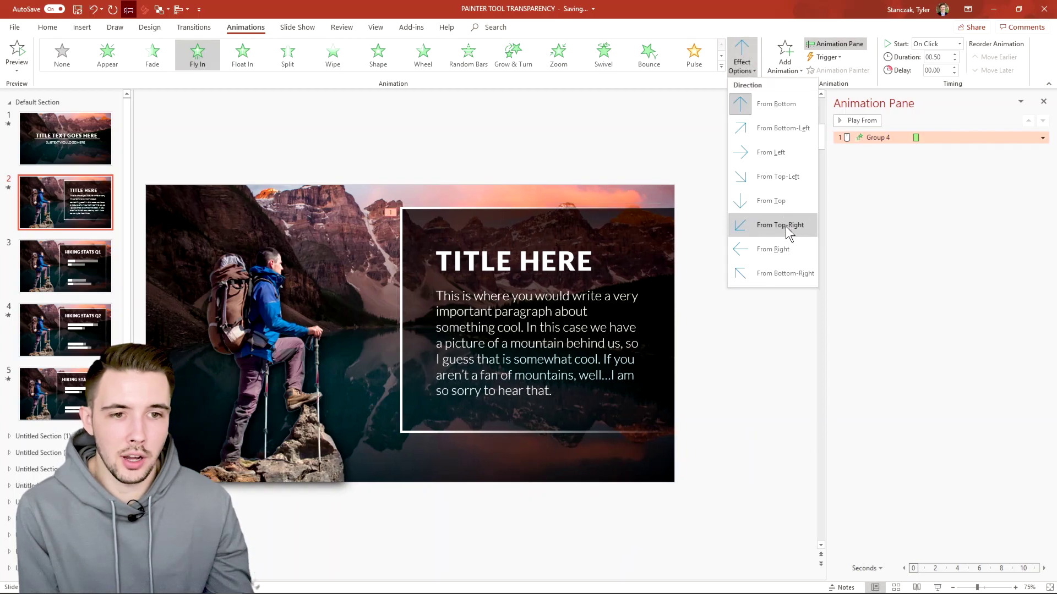
click(786, 245)
click(1042, 138)
click(1003, 163)
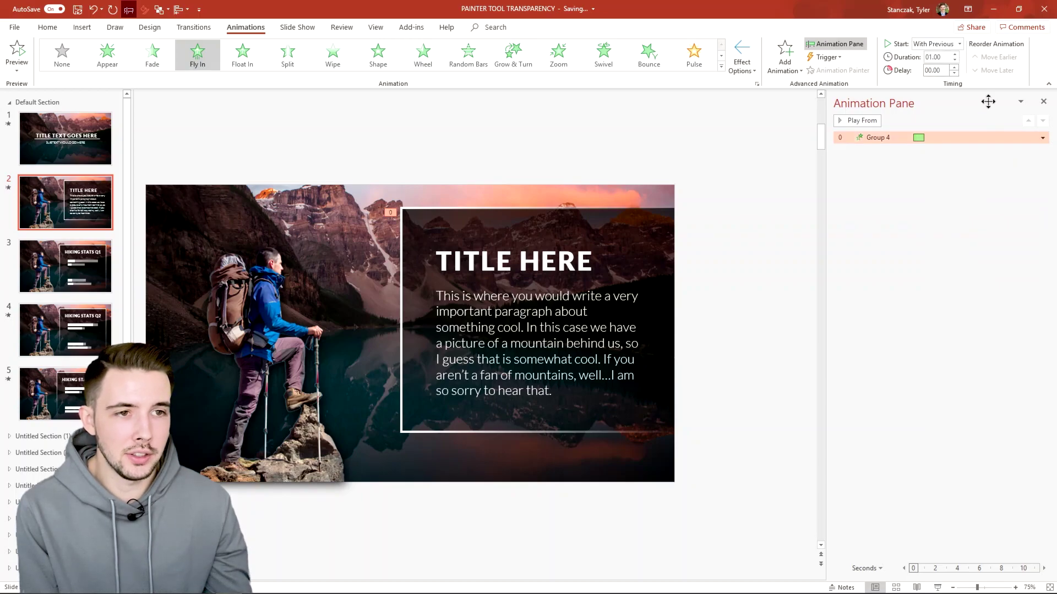
click(1042, 138)
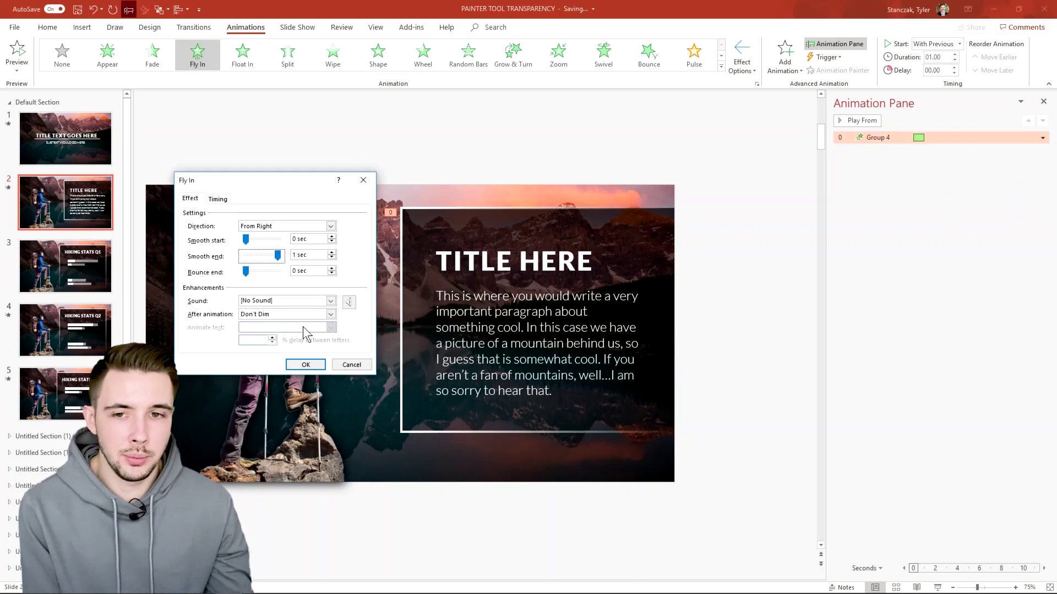
click(304, 366)
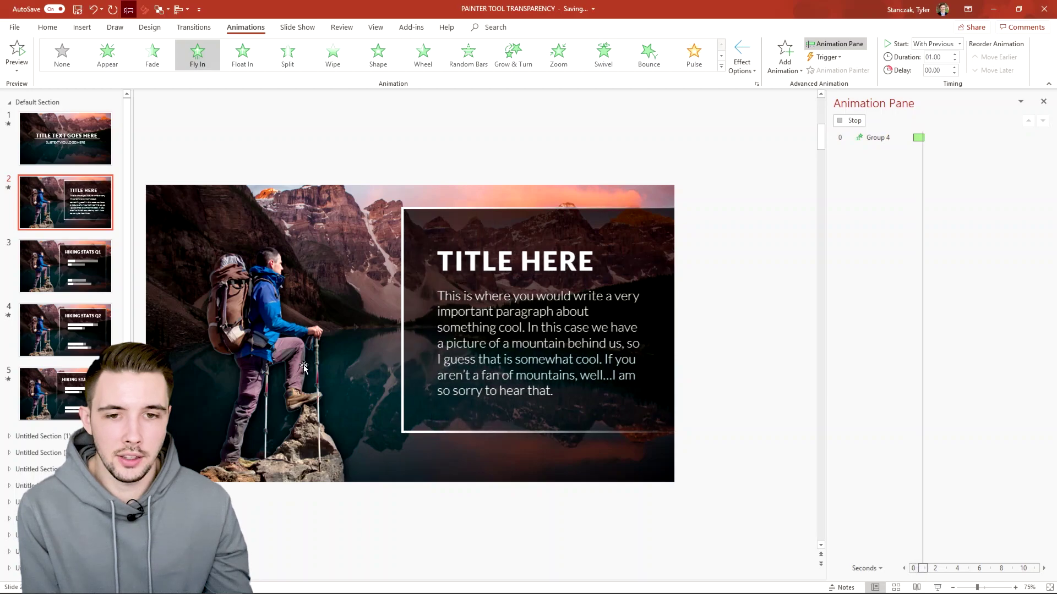
click(939, 587)
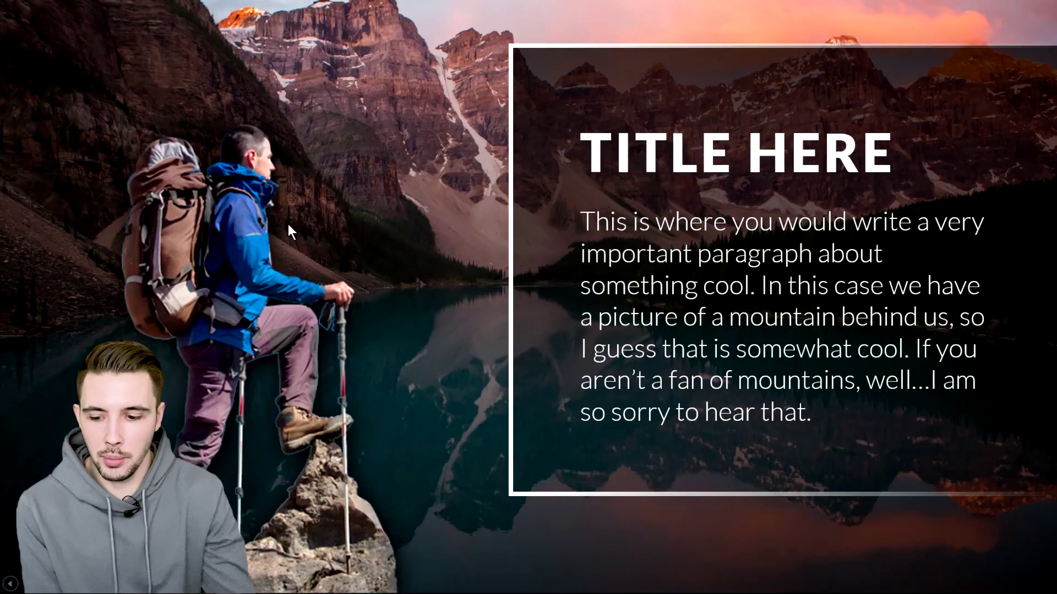
Copy the text group's Fly In onto the hiker picture, set it From Left, and preview.
key(Escape)
click(275, 299)
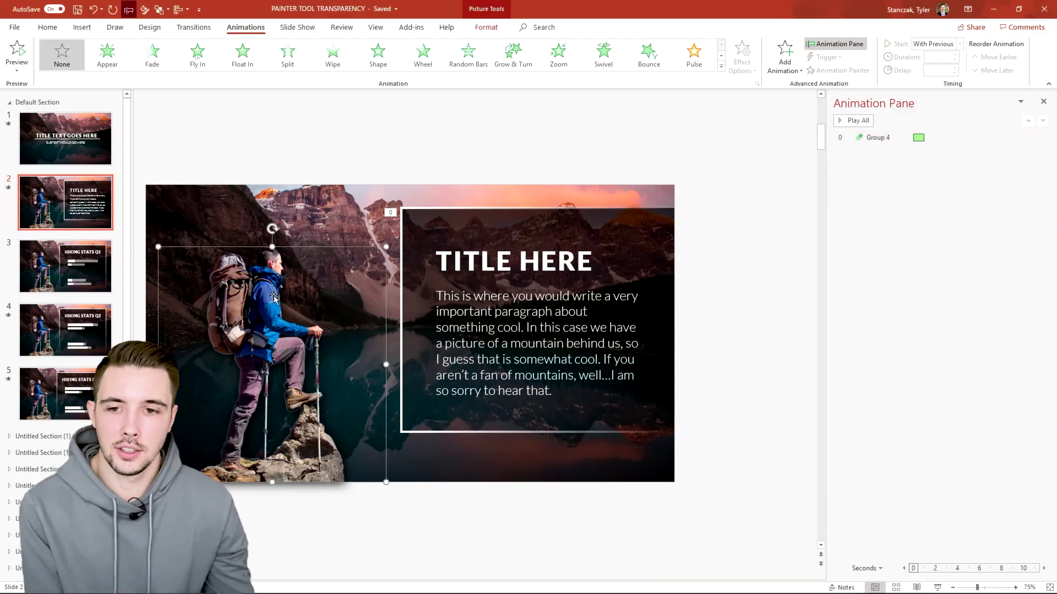
click(488, 243)
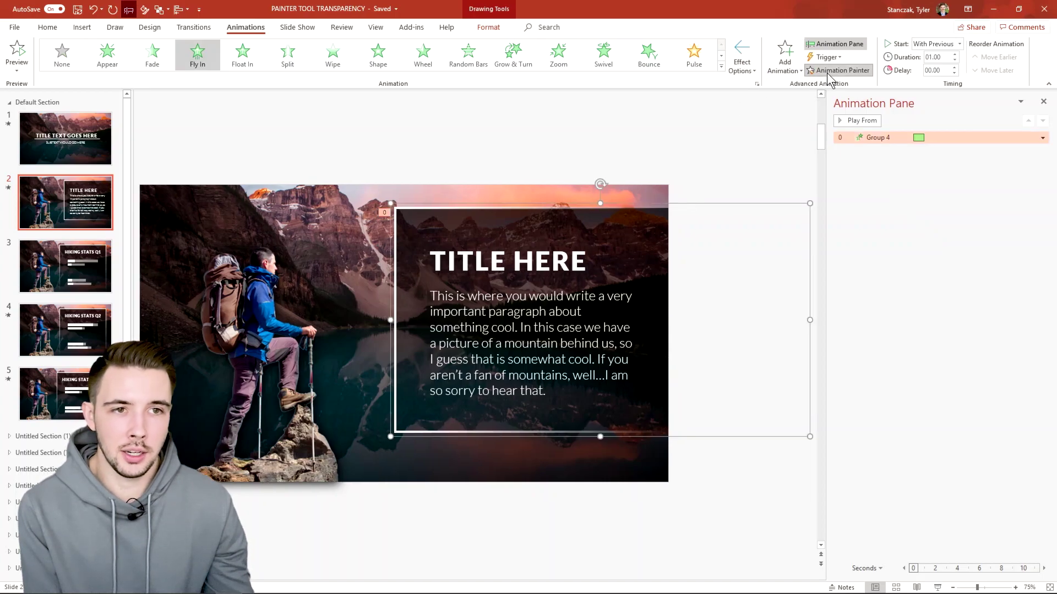
click(247, 299)
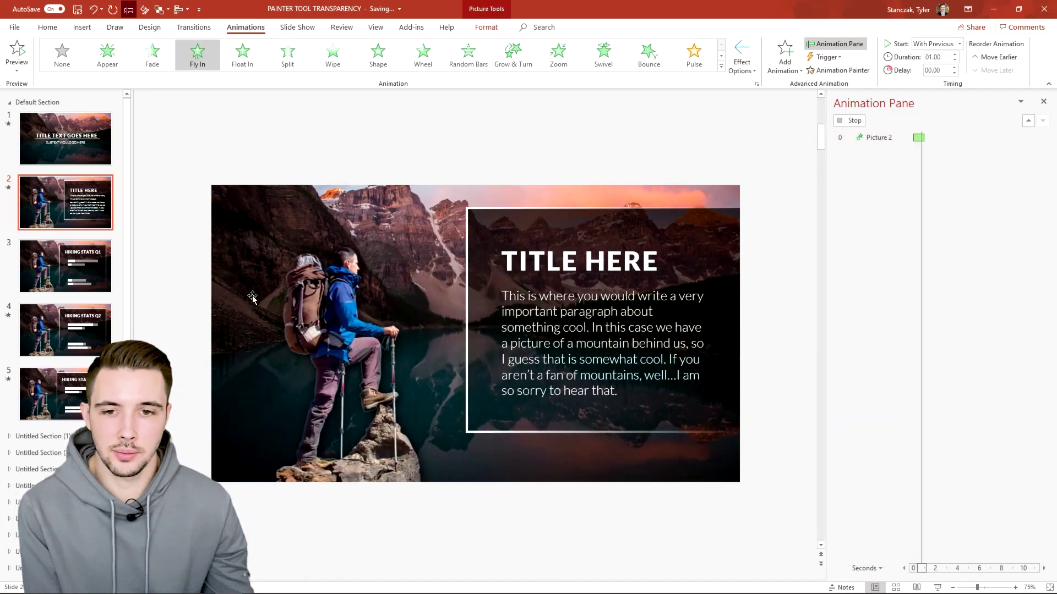
click(748, 61)
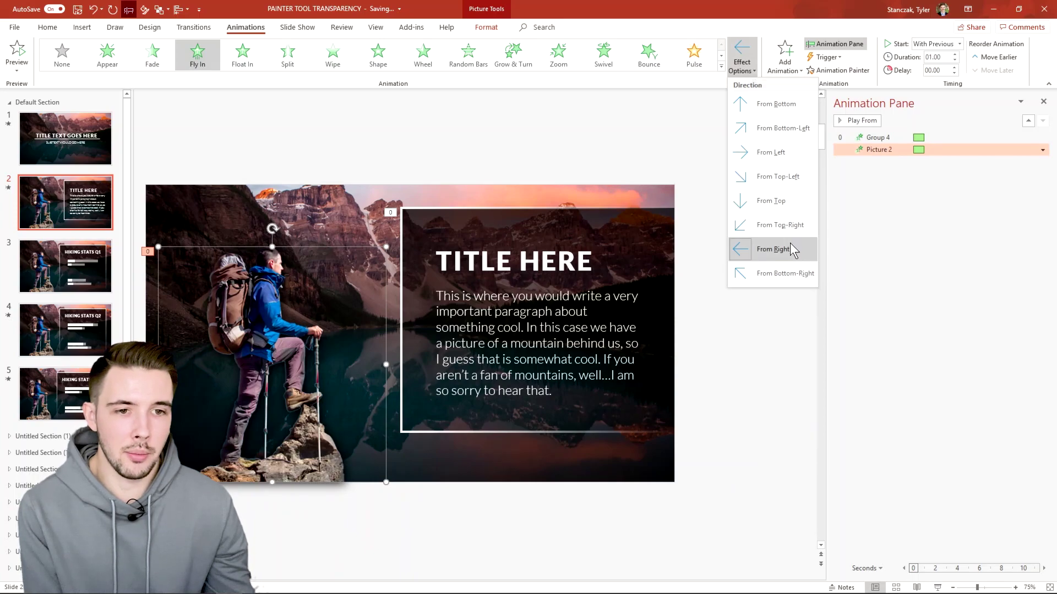
click(781, 151)
click(938, 588)
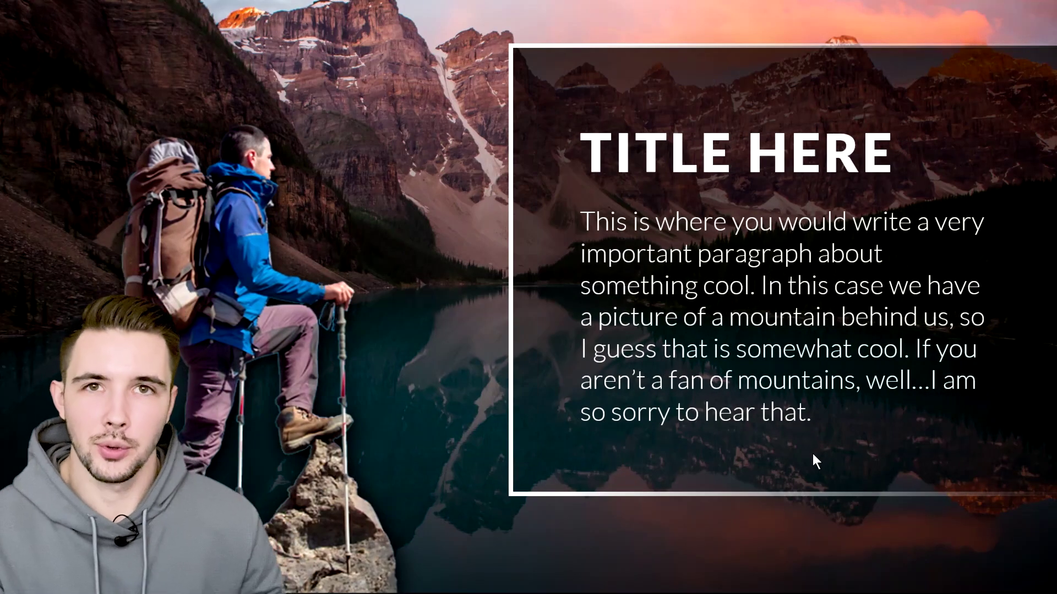
key(Escape)
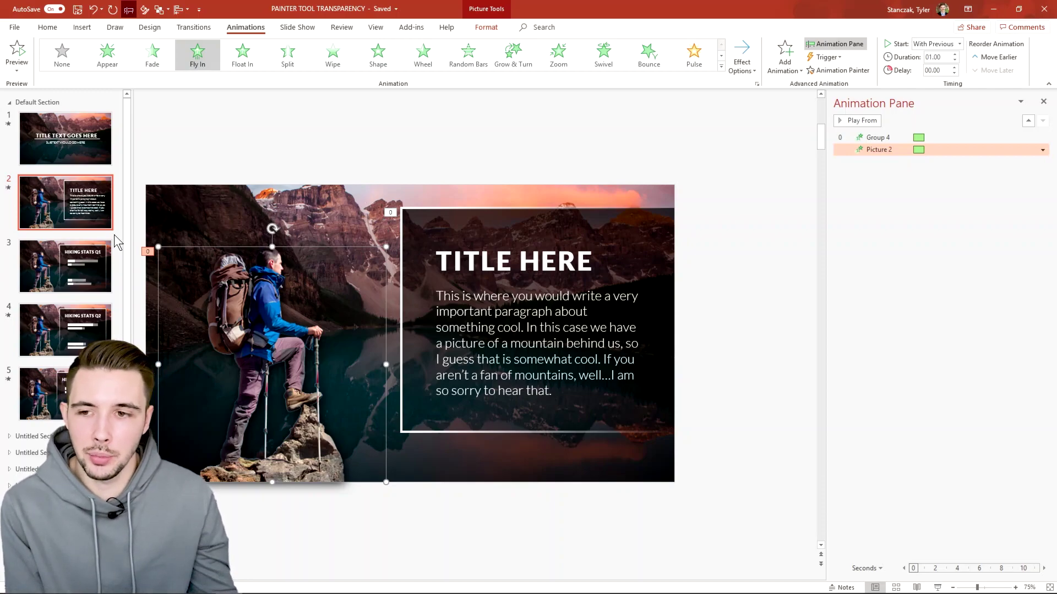
Present the Hiking Stats Q1 slide full-screen, then exit and view the Q2 slide.
click(75, 262)
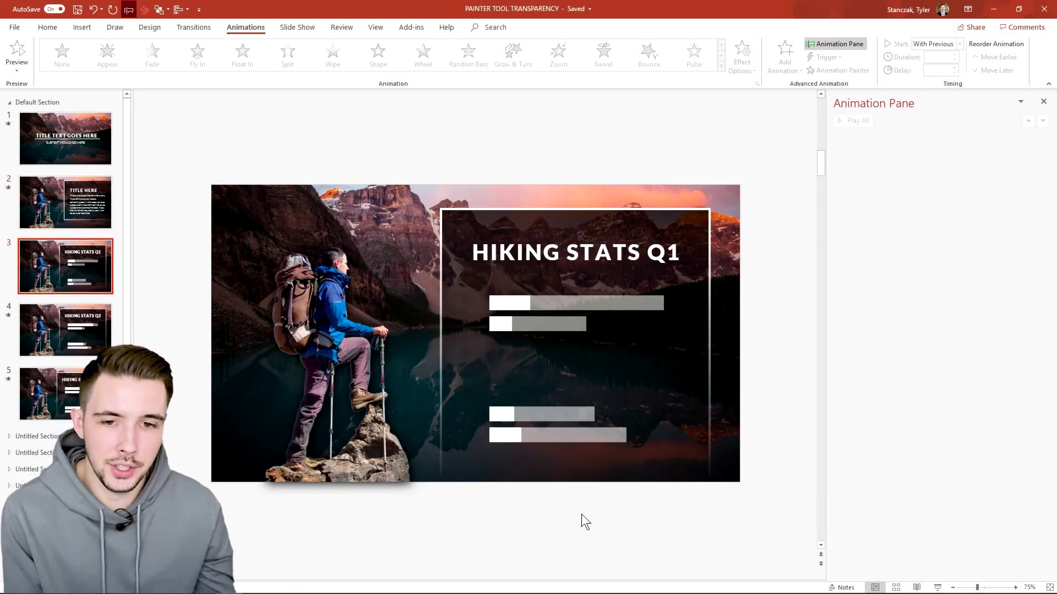
click(938, 587)
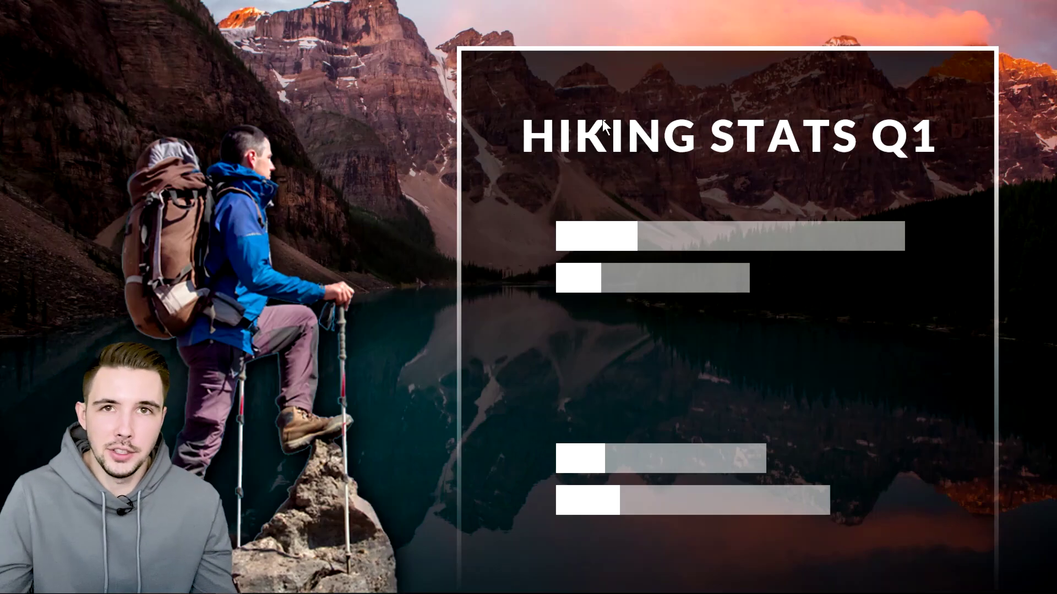
key(Escape)
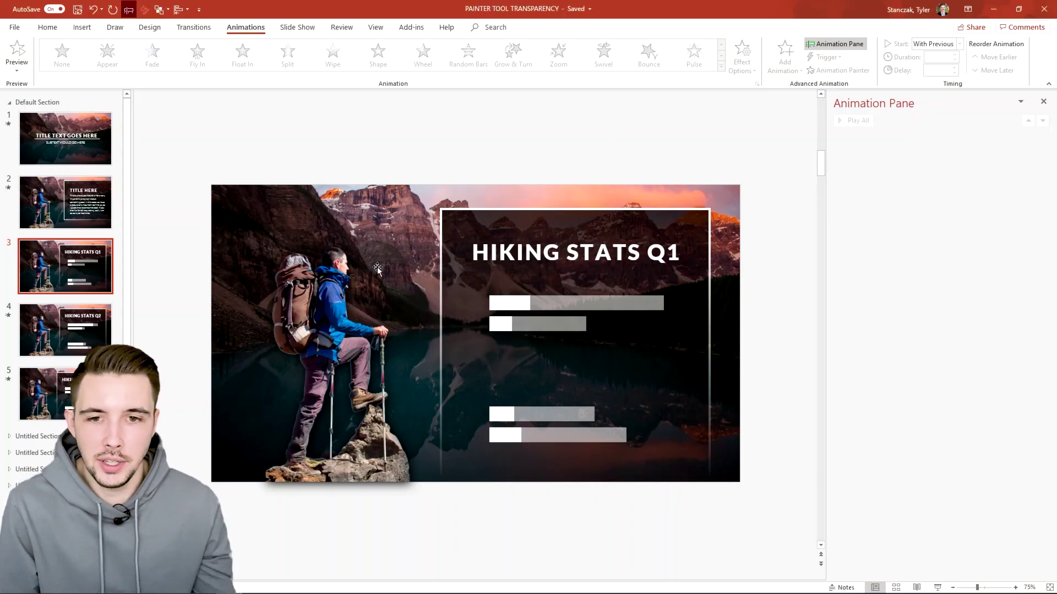
click(94, 307)
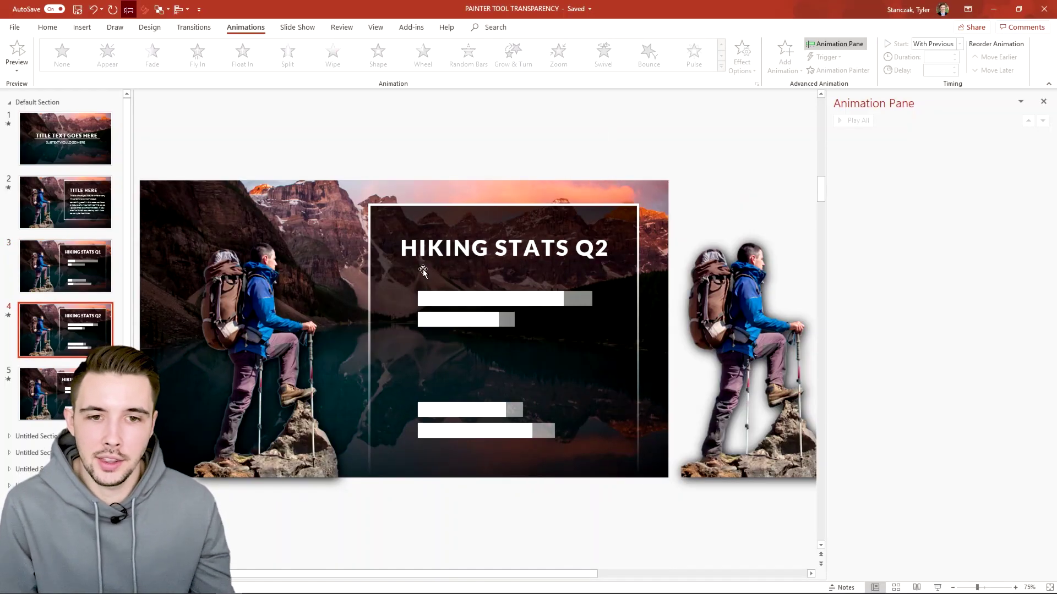
Run the slide show from Q1, advance to watch the Morph to Q2, then return to Q1.
click(109, 252)
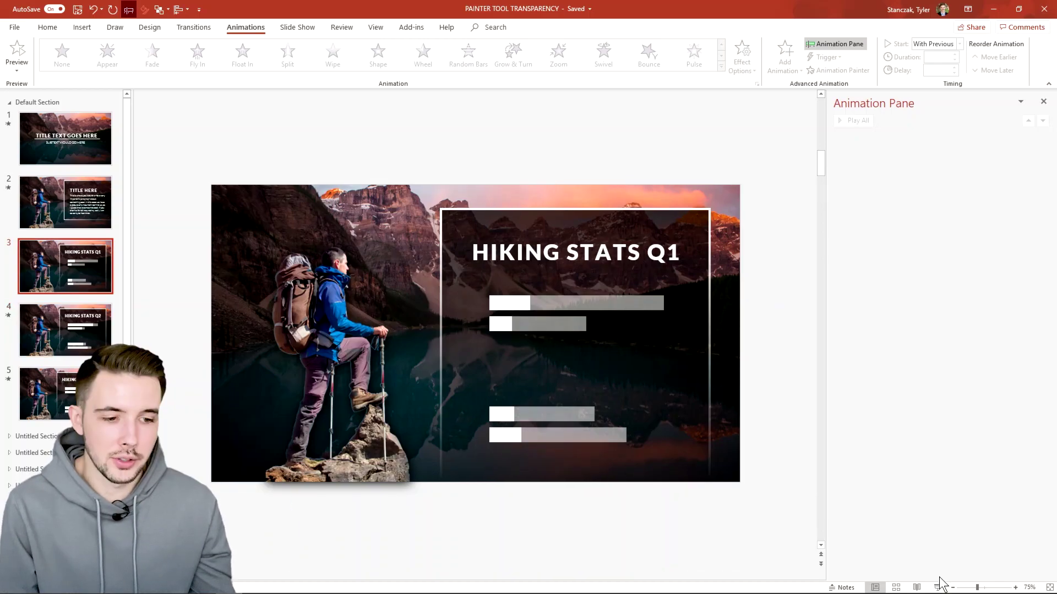
click(937, 587)
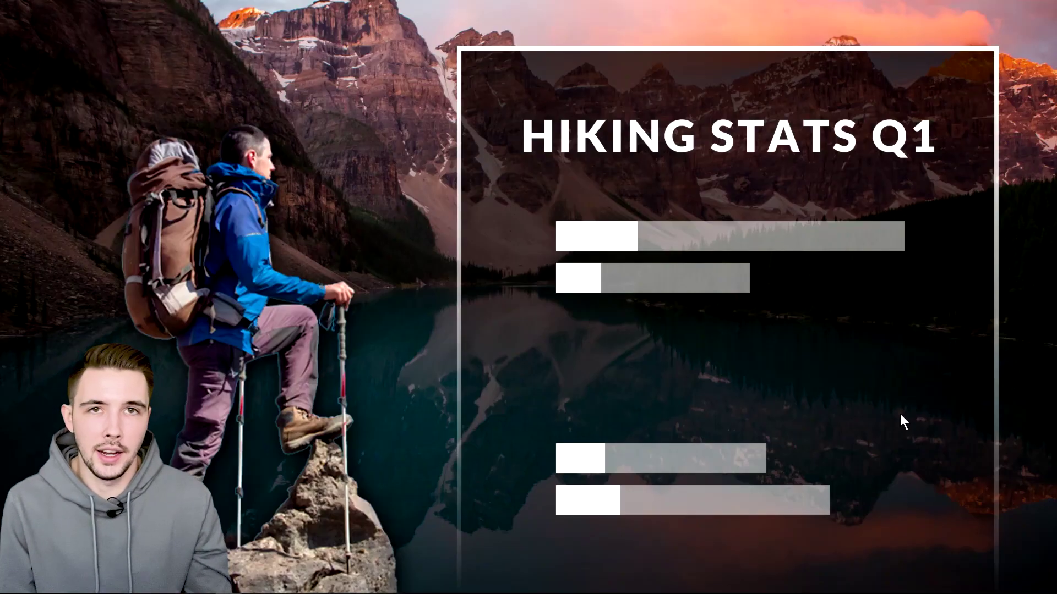
click(901, 415)
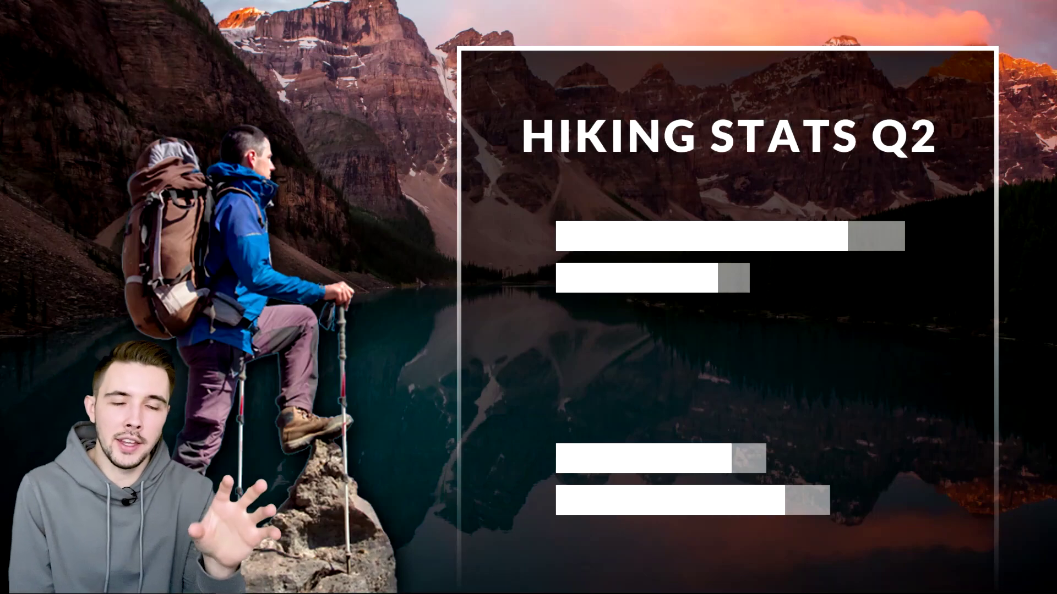
key(Escape)
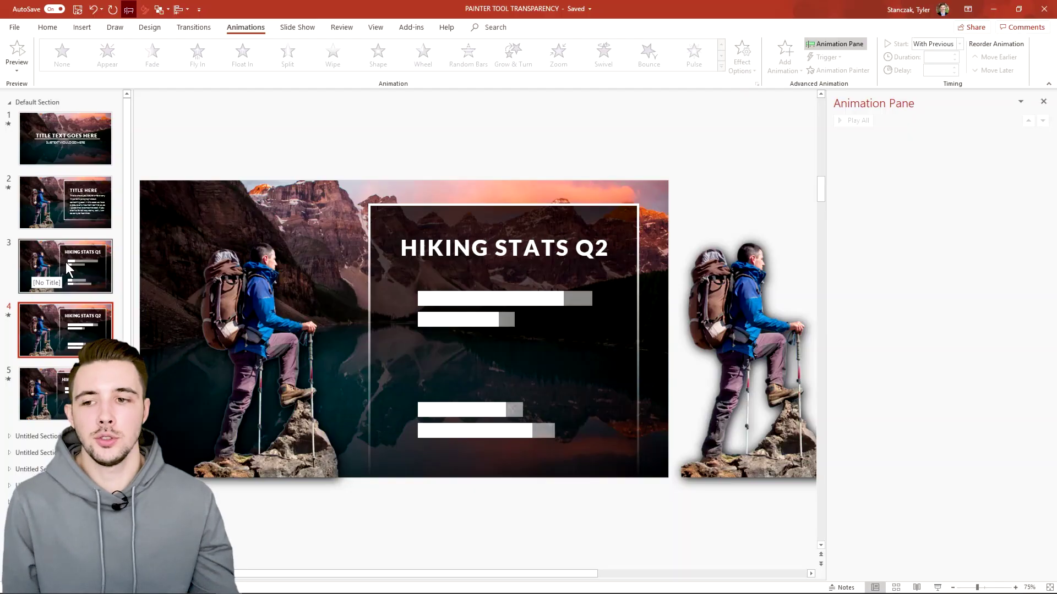
click(66, 264)
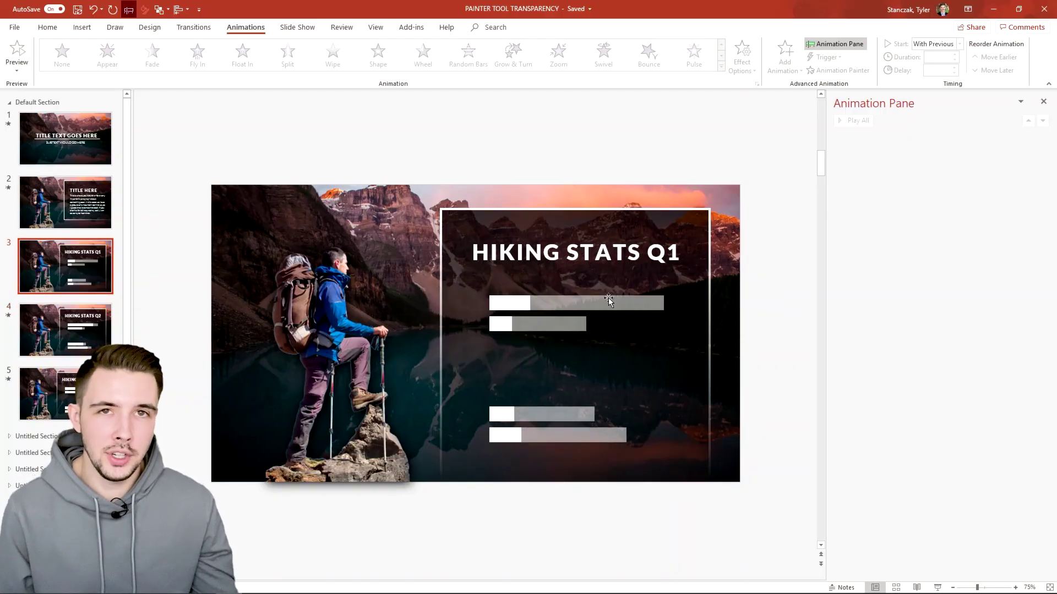
Duplicate the Q1 slide and retitle the copy HIKING STATS Q2.
right_click(78, 267)
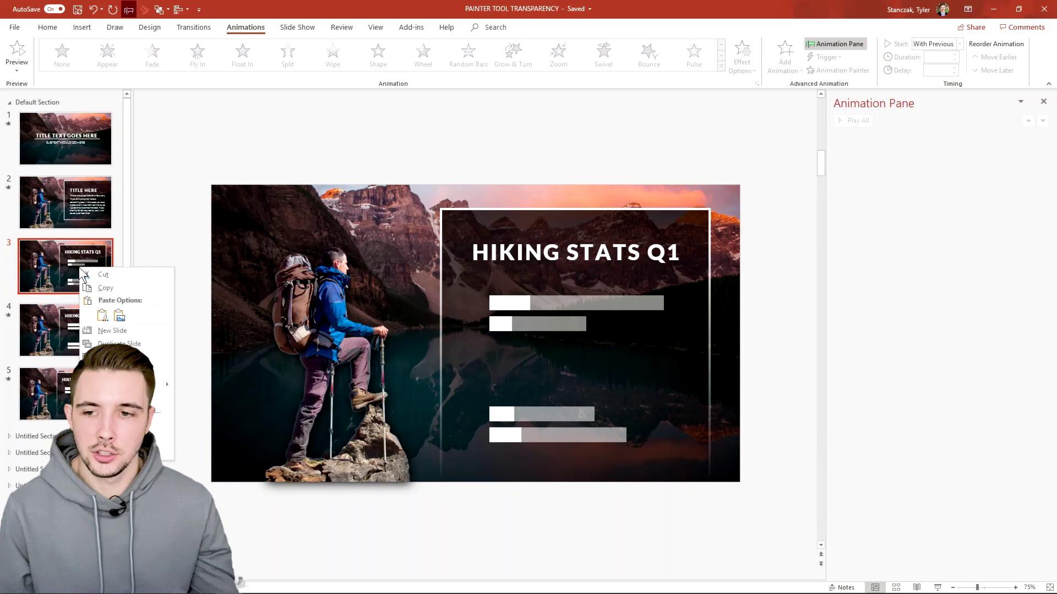
click(128, 345)
click(674, 254)
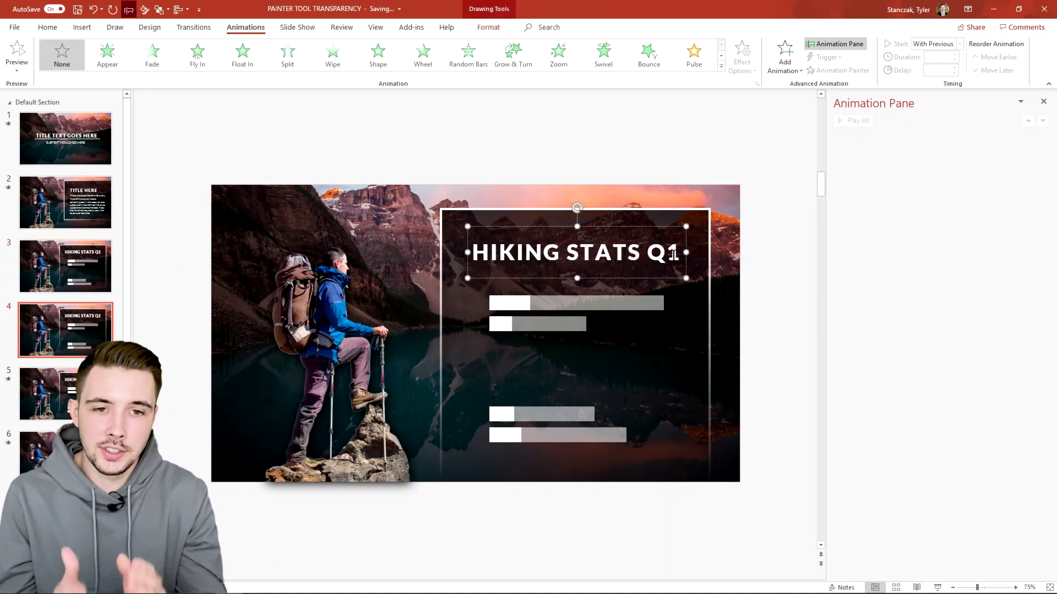
key(BackSpace)
text(2)
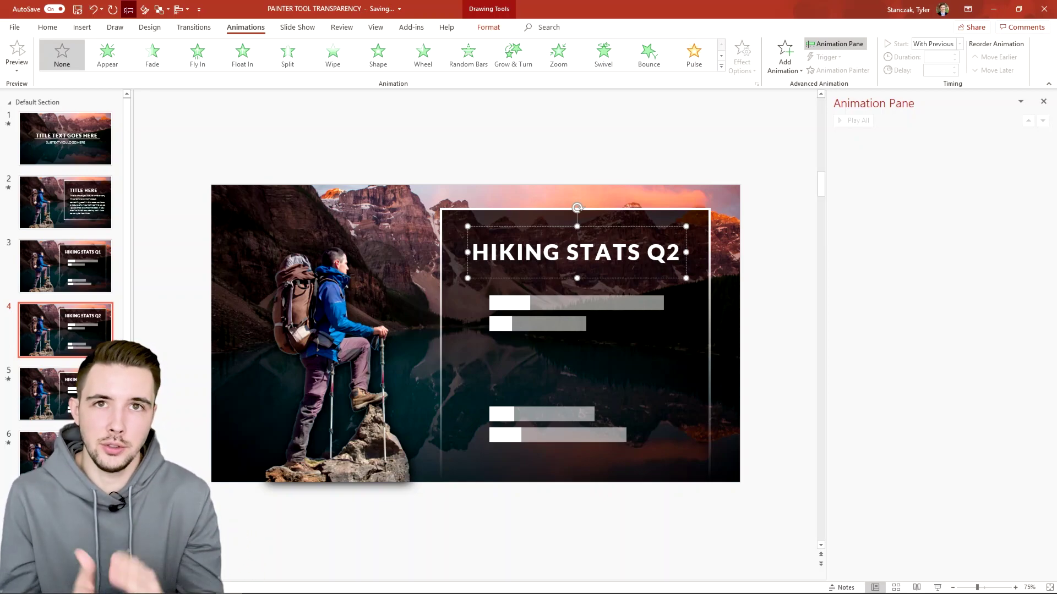
Select the four white bars and stretch them wider.
click(511, 303)
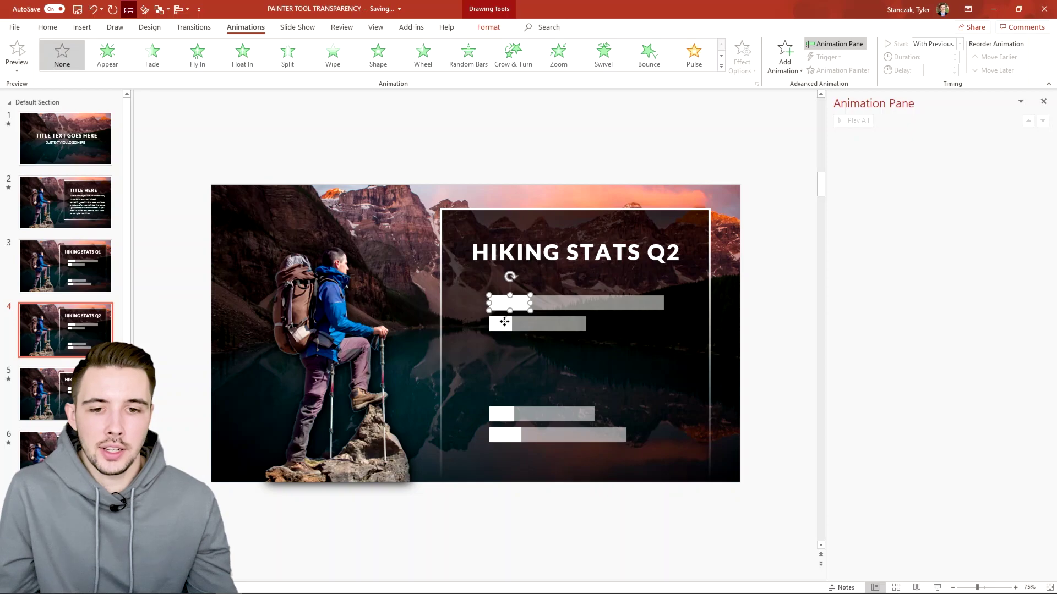
shift+click(504, 322)
shift+click(501, 414)
shift+click(502, 435)
drag(533, 414, 571, 414)
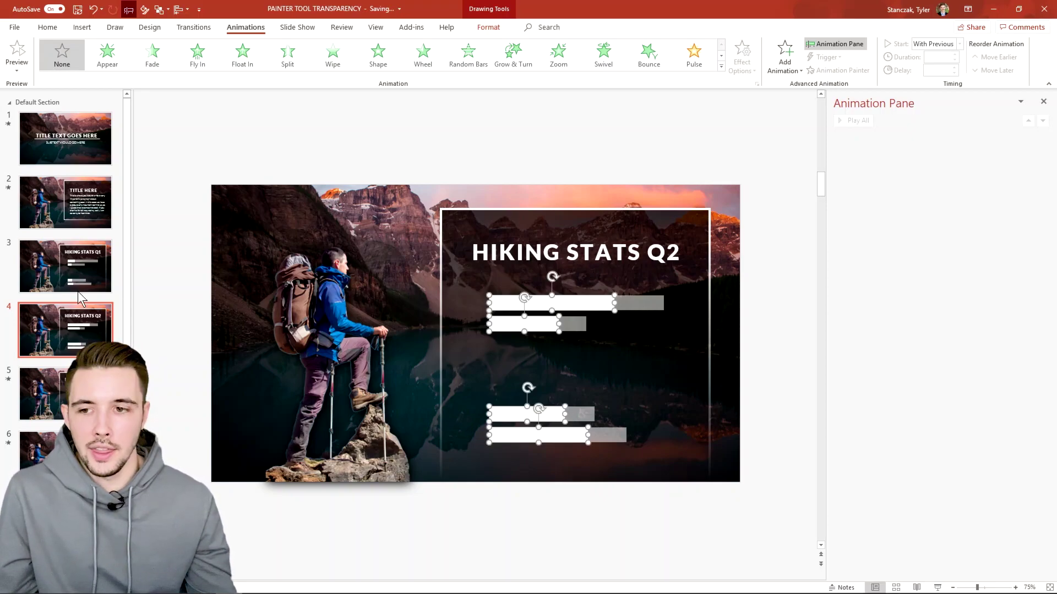
Apply a Morph transition to slide 4.
click(69, 327)
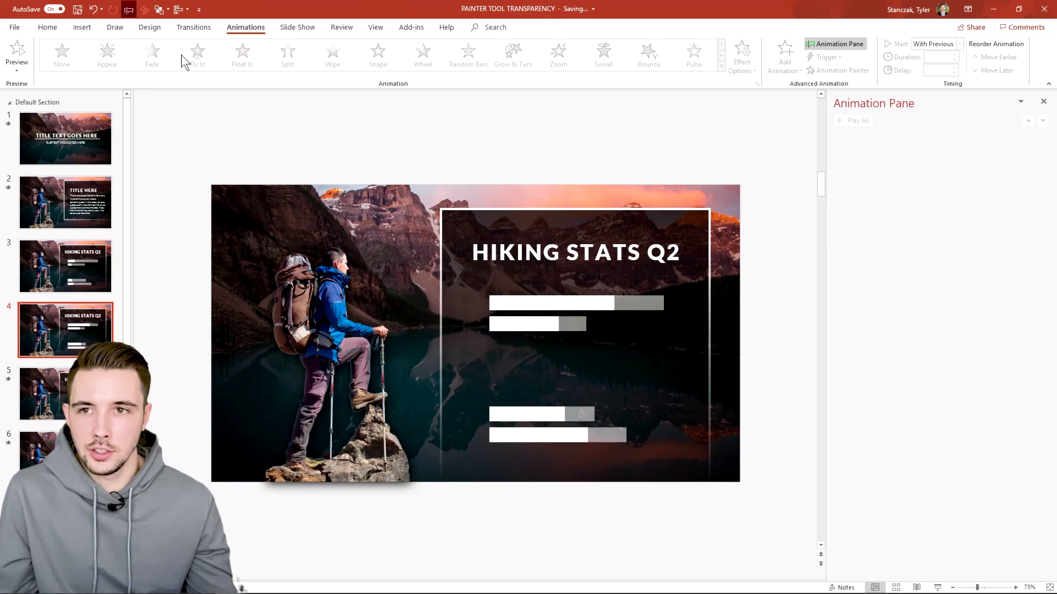
click(189, 27)
click(117, 61)
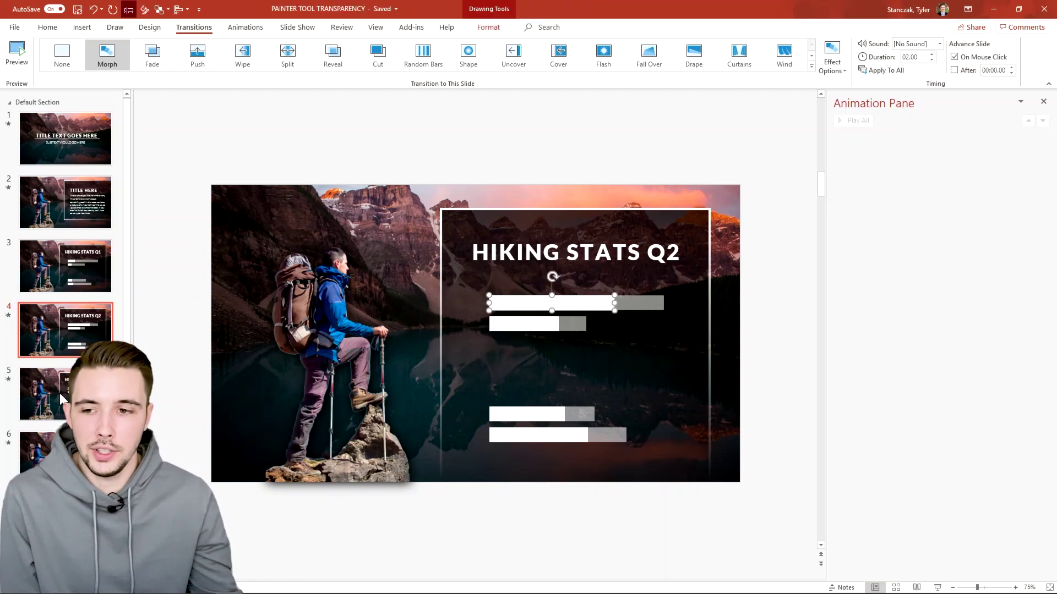
From slide 5, play the slide show advancing to Hiking Stats Q3, then zoom out on slide 6.
key(Escape)
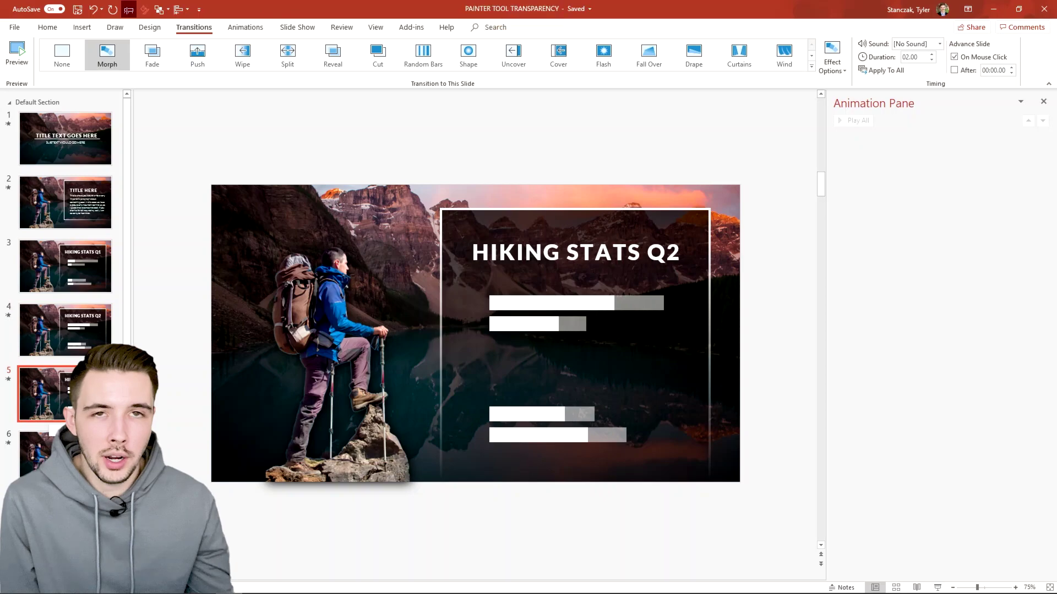
key(Page_Down)
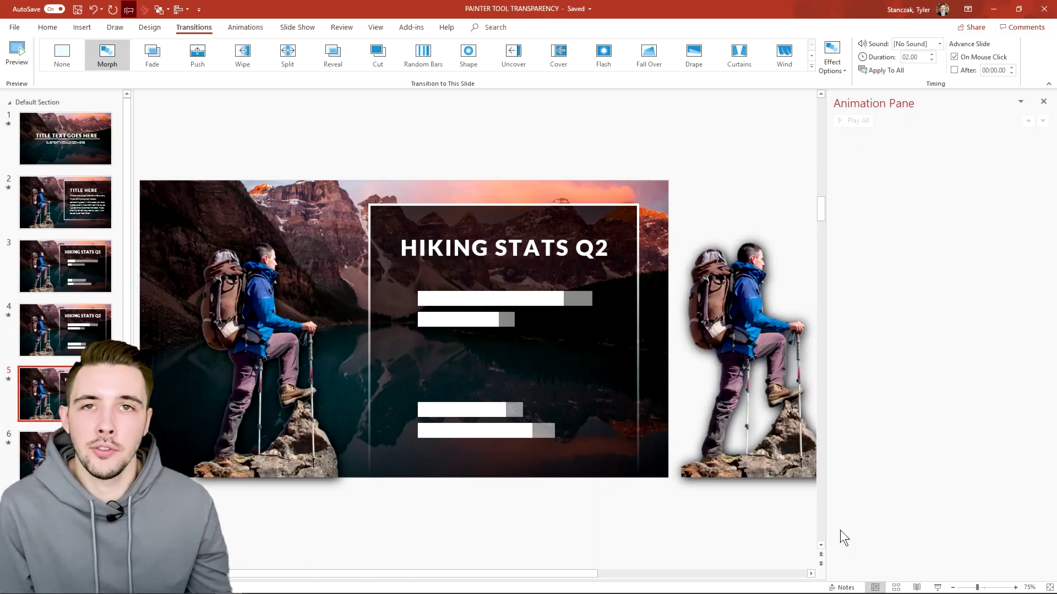
click(938, 587)
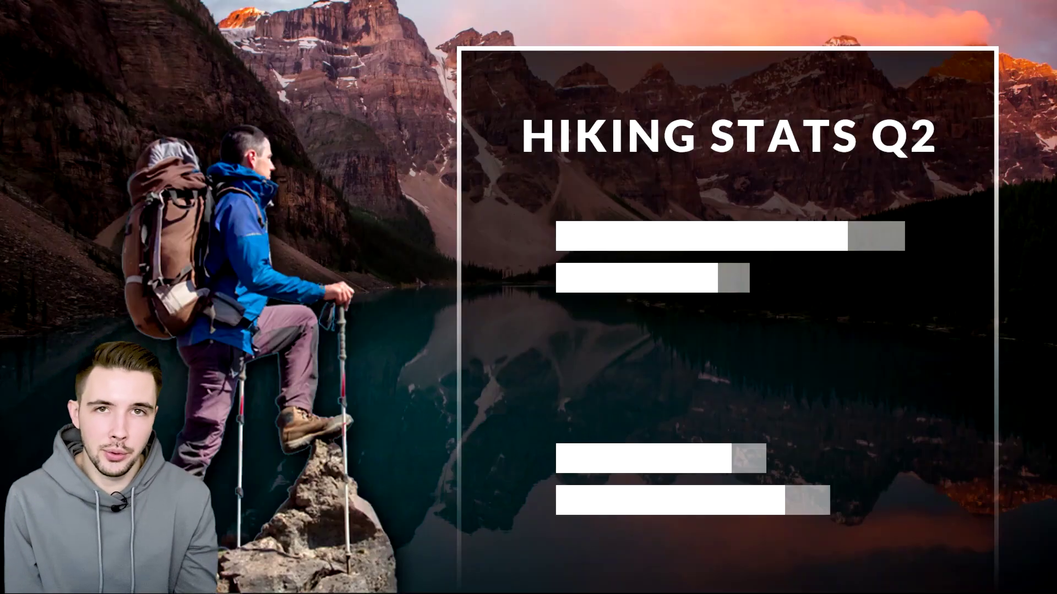
key(Right)
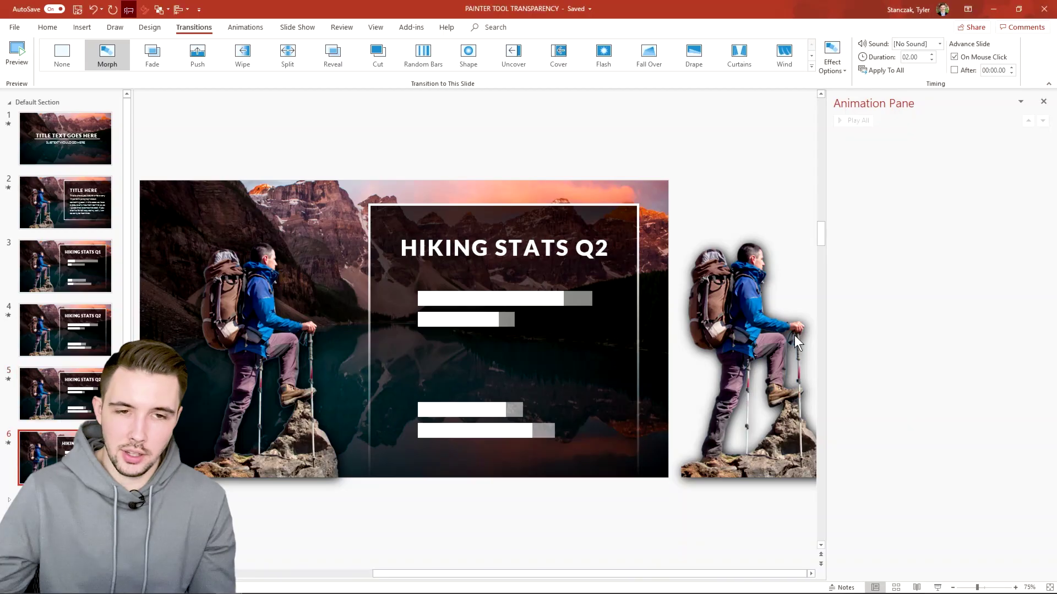
scroll(659, 348, down, 4)
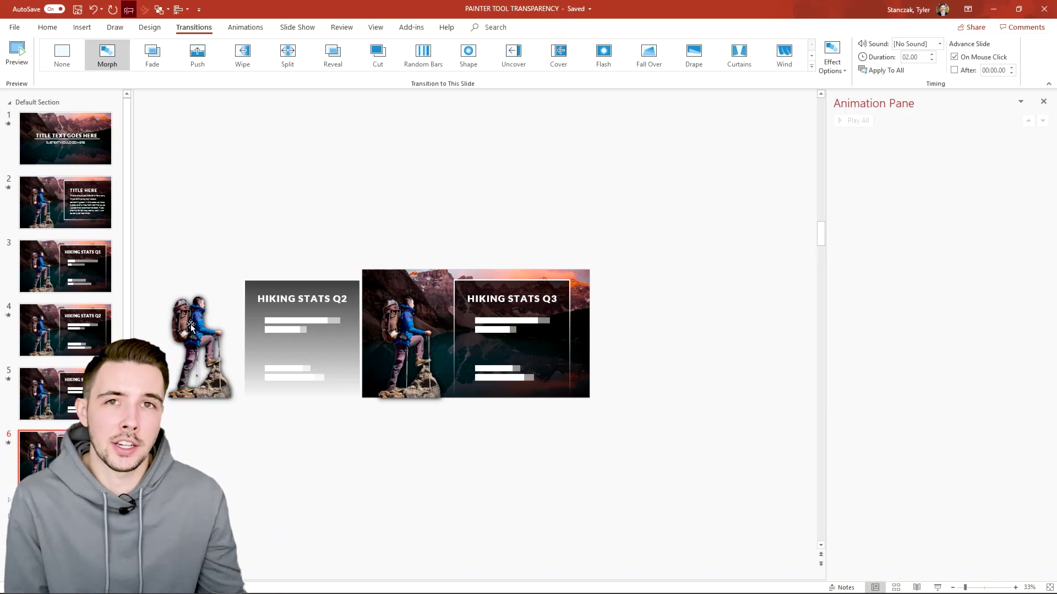
On slide 5, copy the Q2 graphic with its hiker and place the trial copy over the Q3 panel.
click(66, 397)
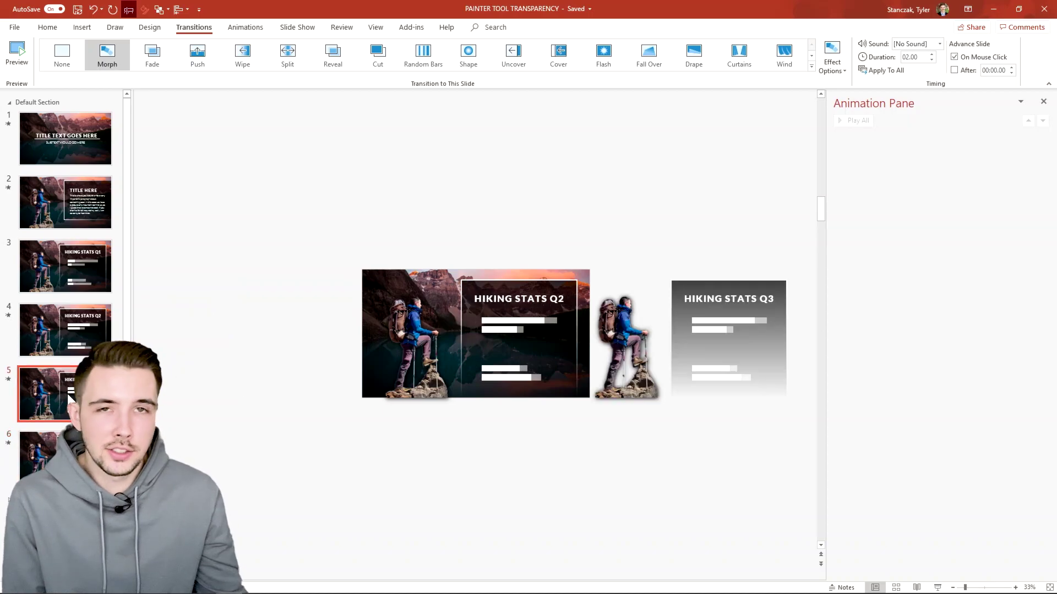
drag(319, 243, 599, 418)
scroll(597, 415, up, 4)
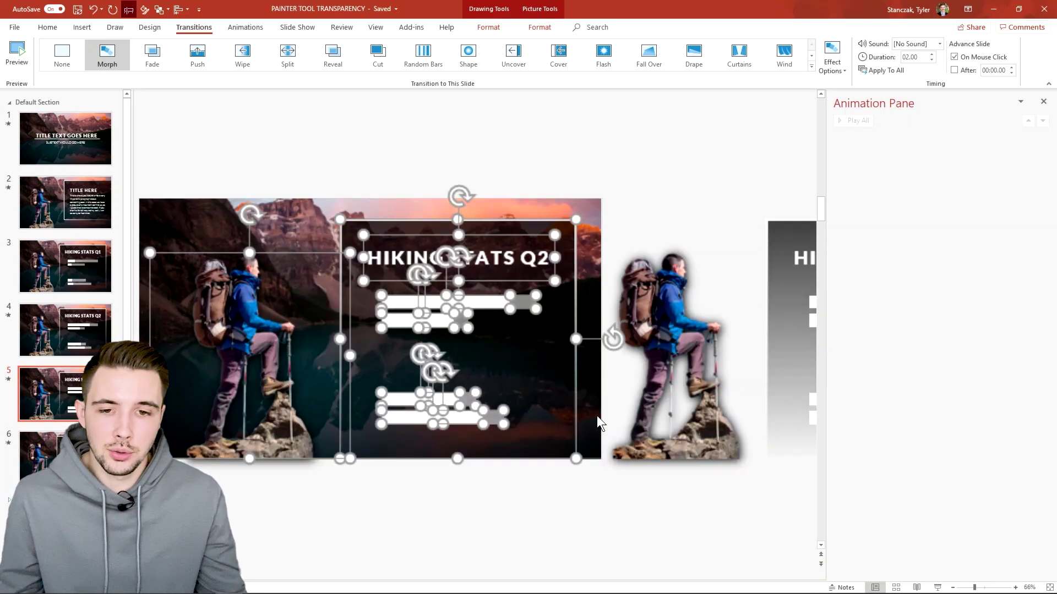
scroll(597, 415, down, 3)
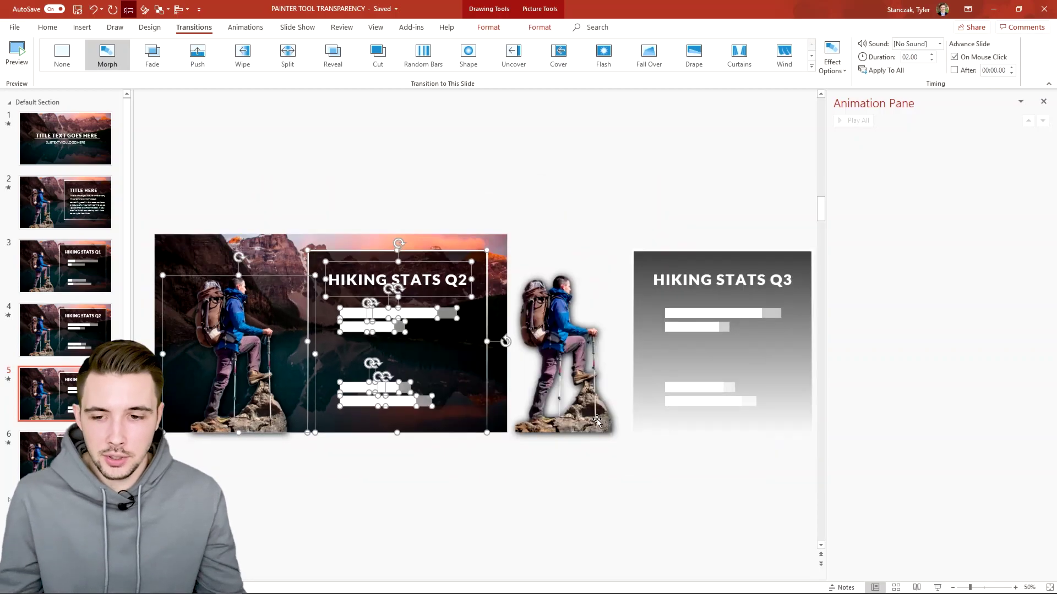
key(ctrl+c)
key(ctrl+v)
drag(422, 433, 677, 226)
Delete the trial copy of the hiker and Q2 panel, leaving Q3 intact.
scroll(672, 293, up, 1)
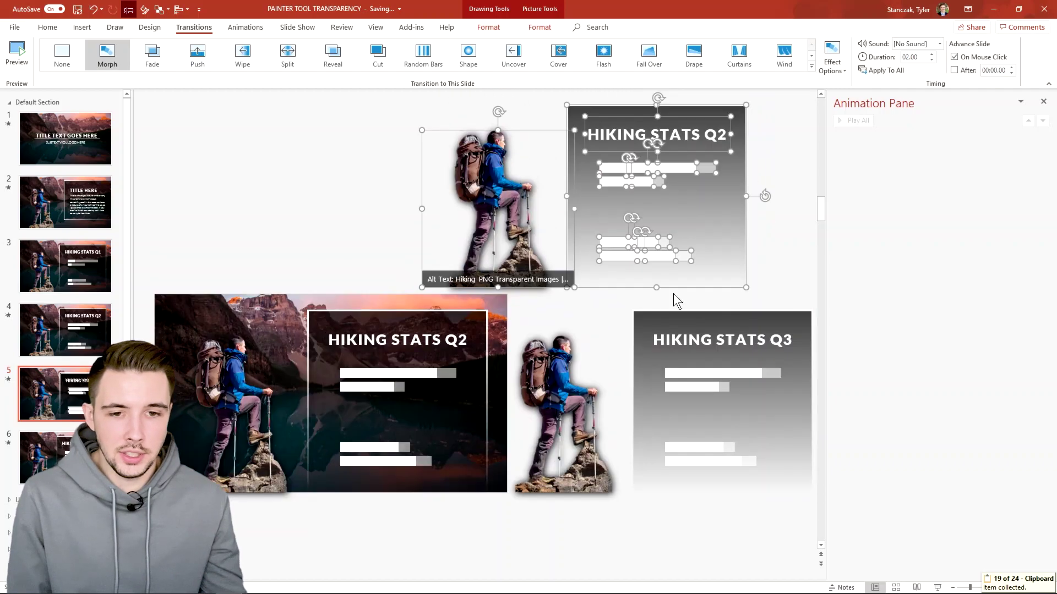
click(788, 342)
scroll(789, 342, down, 1)
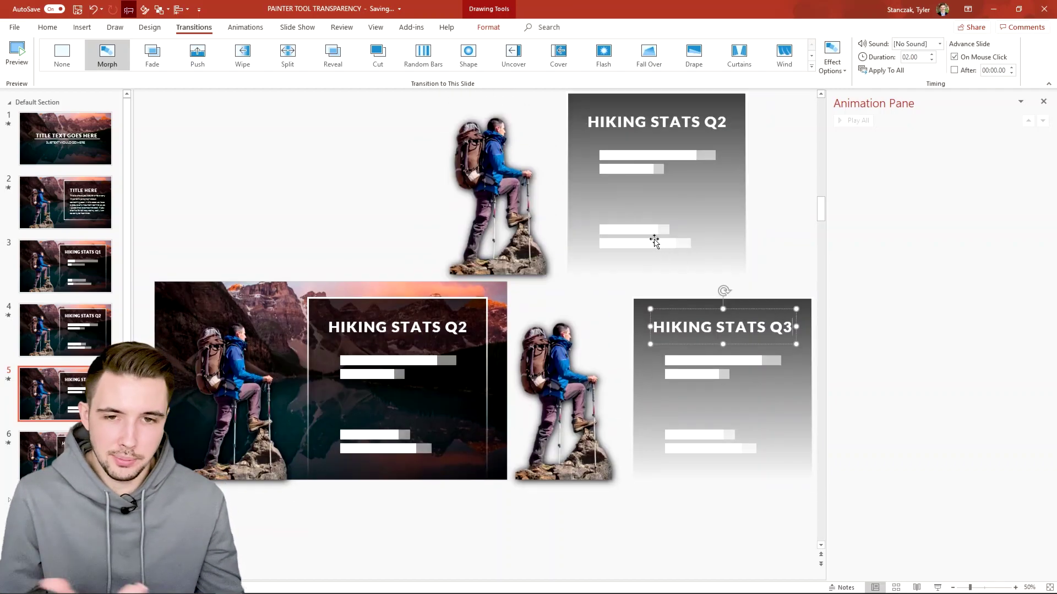
click(769, 263)
scroll(572, 165, down, 2)
drag(532, 121, 781, 275)
key(Delete)
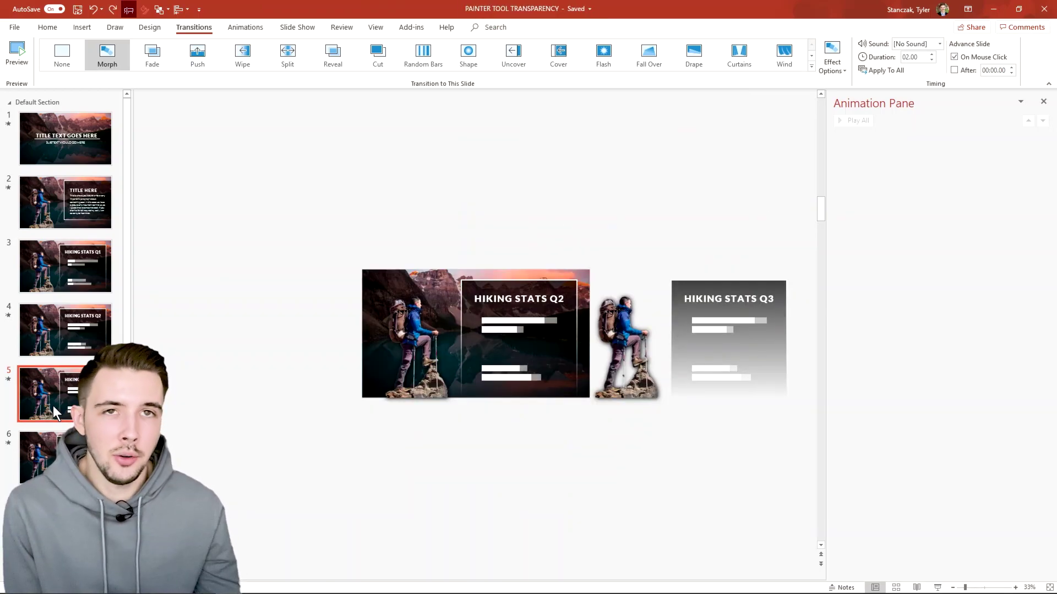
Duplicate slide 5 as slide 6 and shift all its objects left so Q3 fills the slide.
right_click(52, 405)
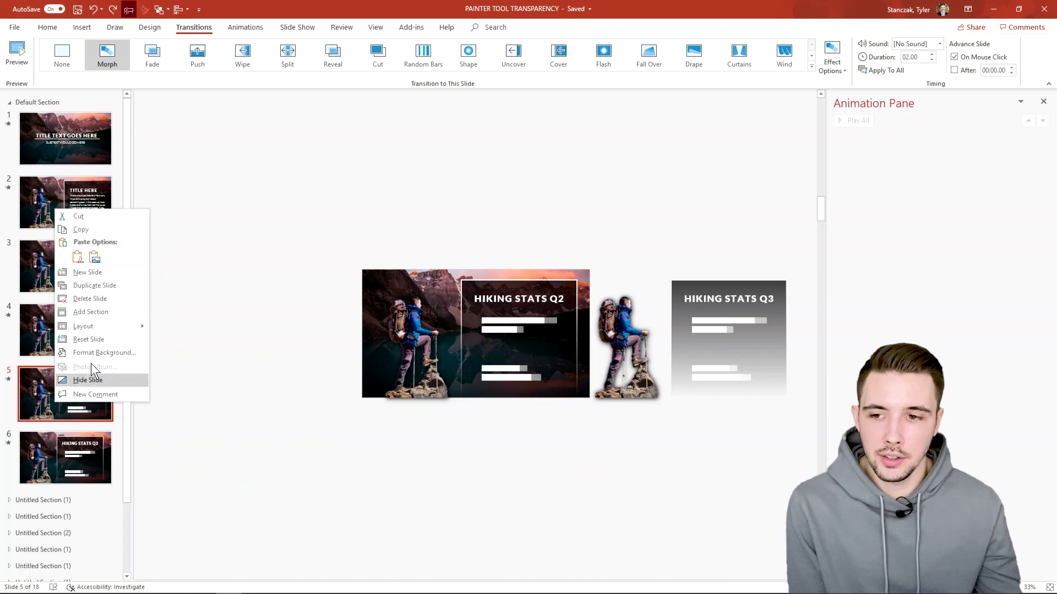
click(98, 283)
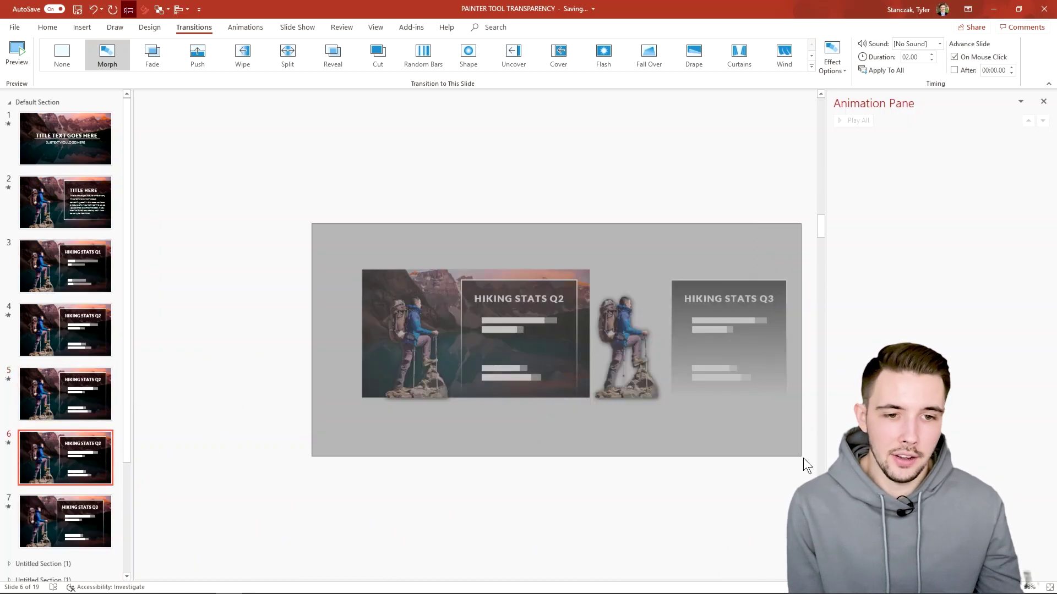
drag(803, 457, 804, 458)
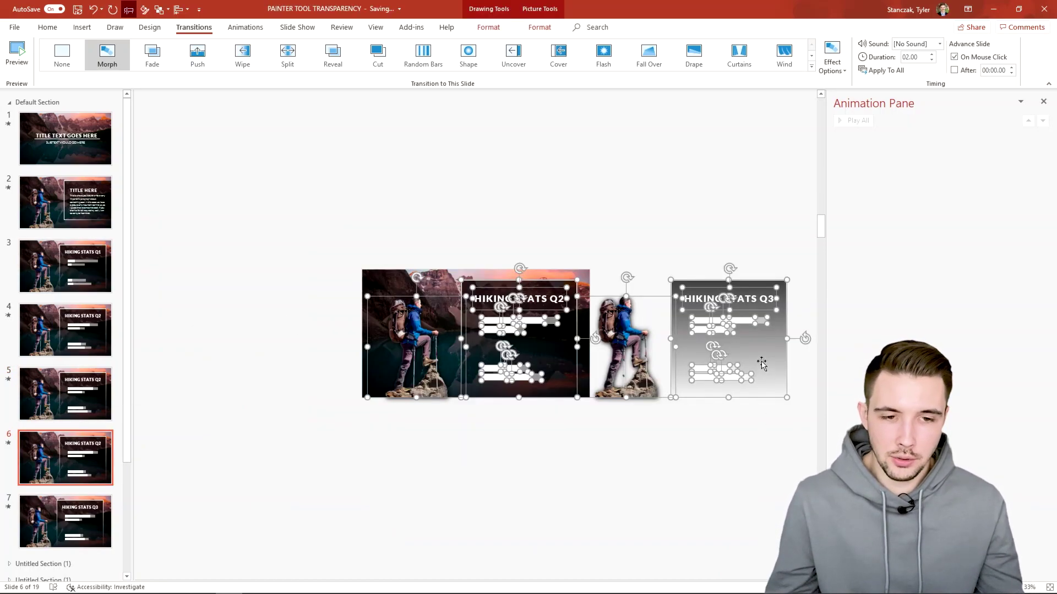
drag(762, 363, 543, 359)
click(536, 455)
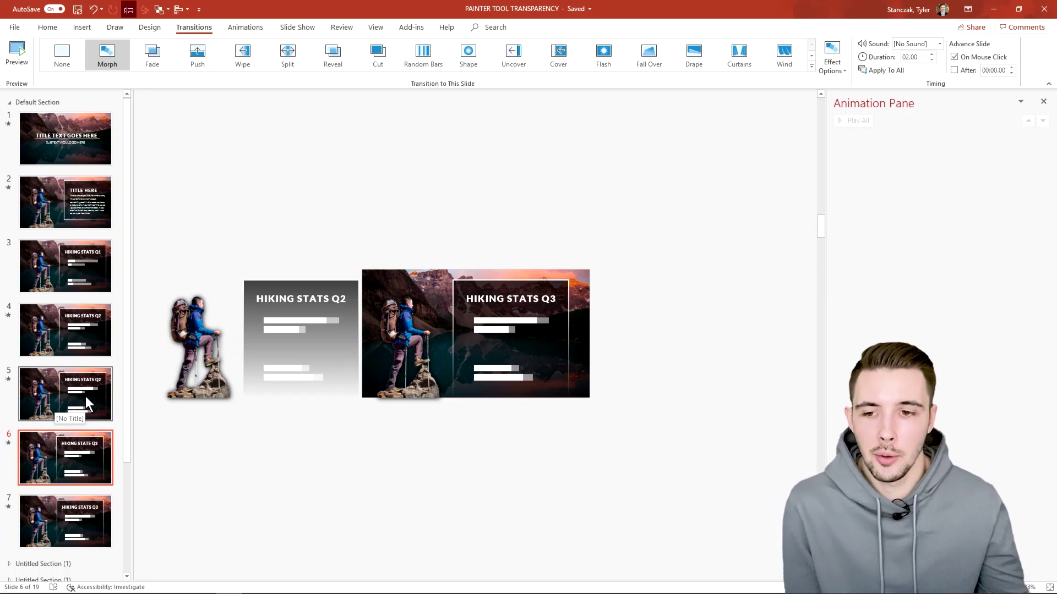
Select the Q2 panel group on slide 6, then the Q3 panel group on slide 5.
click(268, 322)
drag(164, 265, 372, 445)
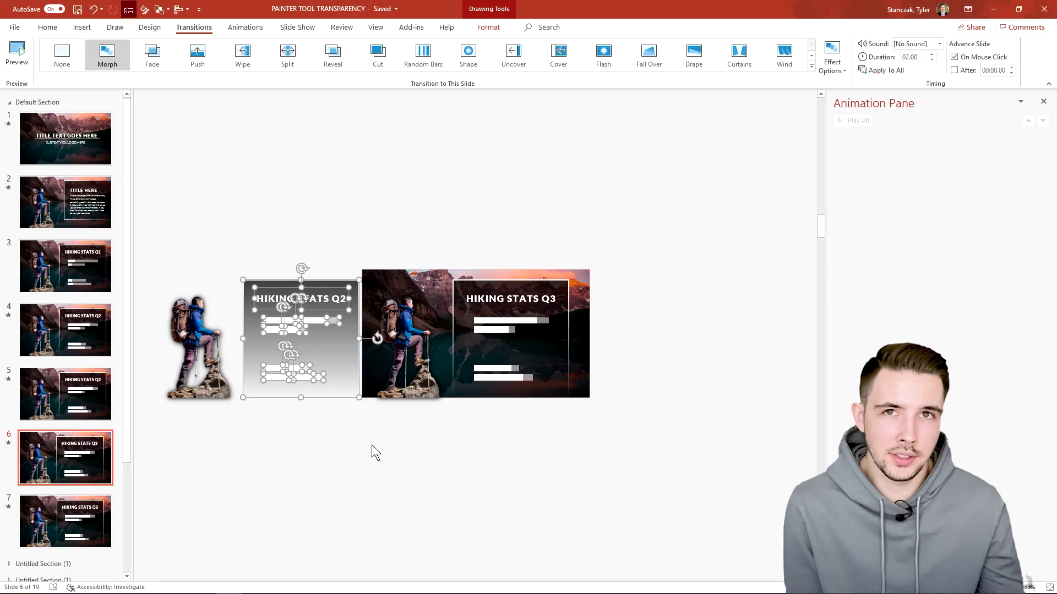
click(79, 394)
drag(582, 240, 814, 434)
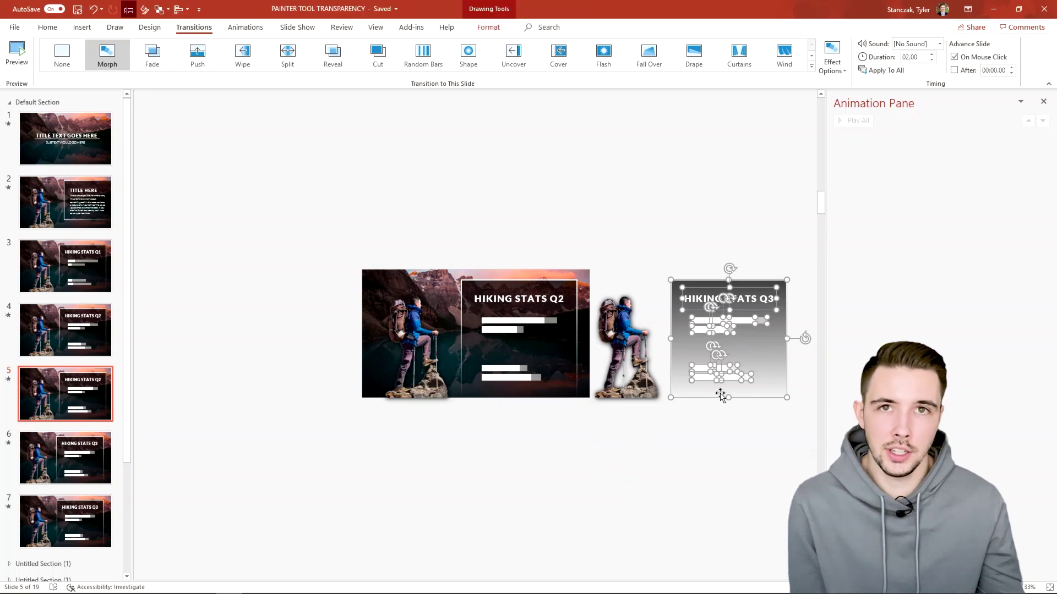